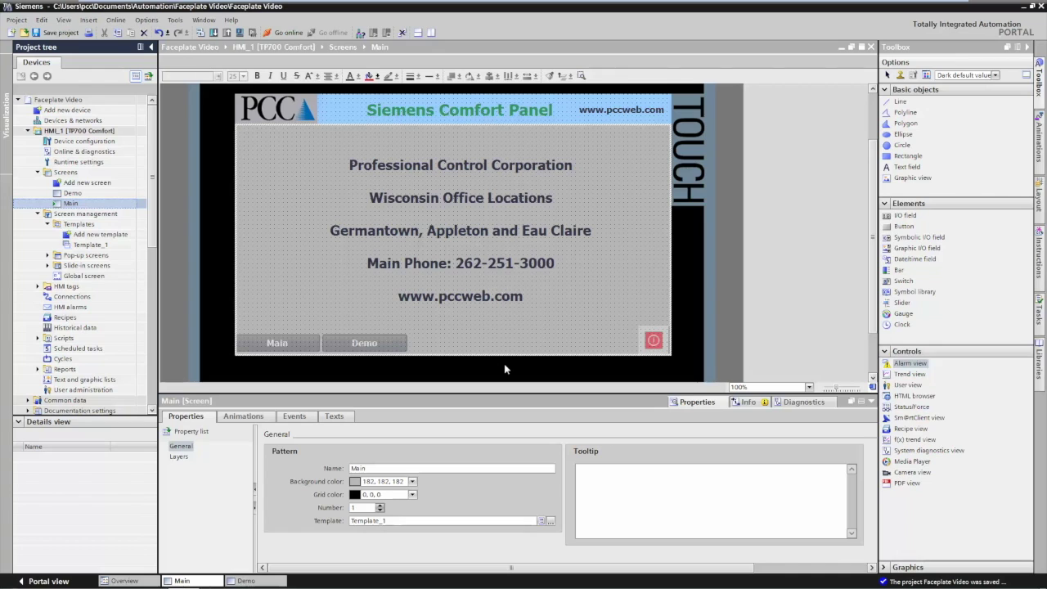
# On the Demo screen, place an I/O field with centred text beside the Faceplate (Output Scaled Value) label.
pyautogui.click(250, 581)
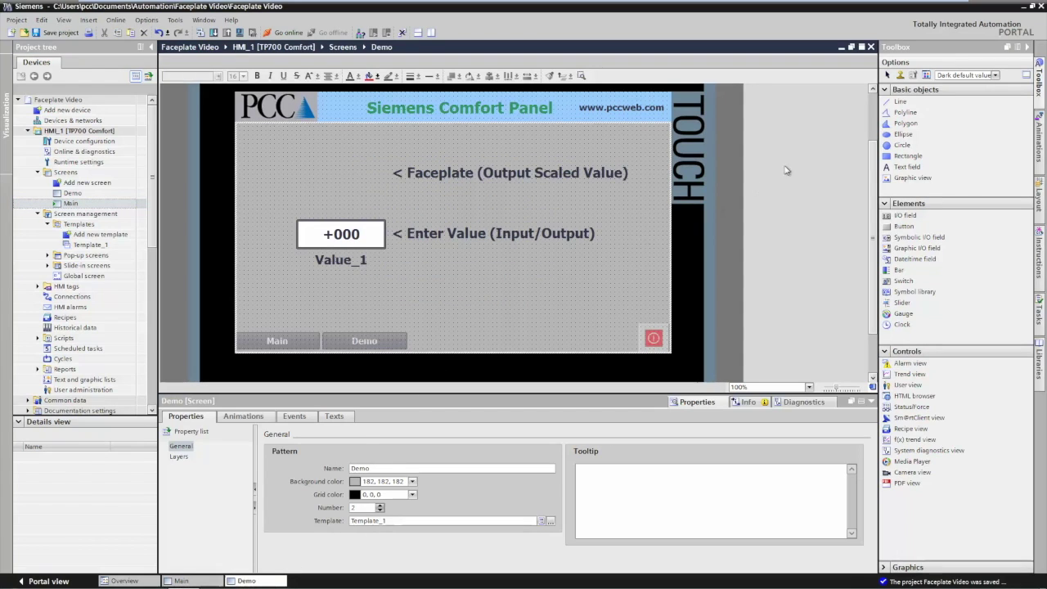
pyautogui.moveTo(910, 217); pyautogui.dragTo(386, 196)
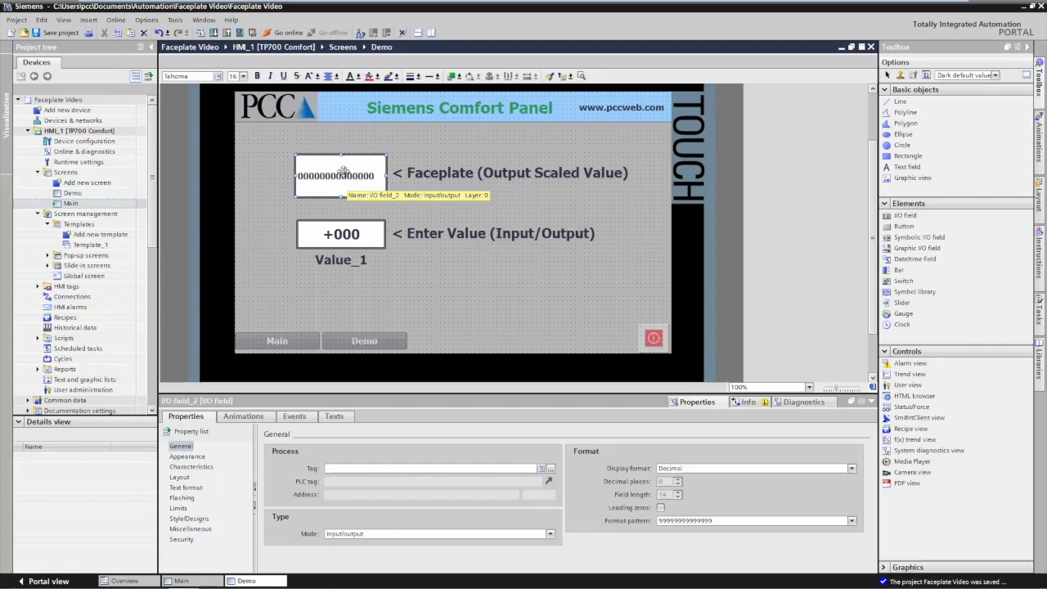
pyautogui.click(329, 76)
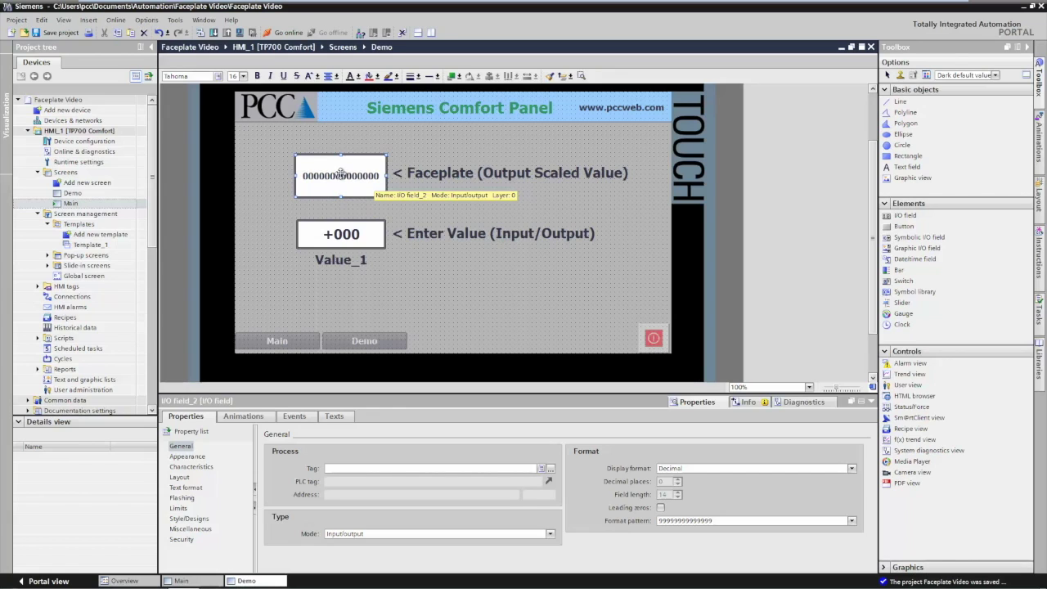
# Create a faceplate type named 'Disp Calc Val' from the new I/O field.
pyautogui.rightClick(341, 177)
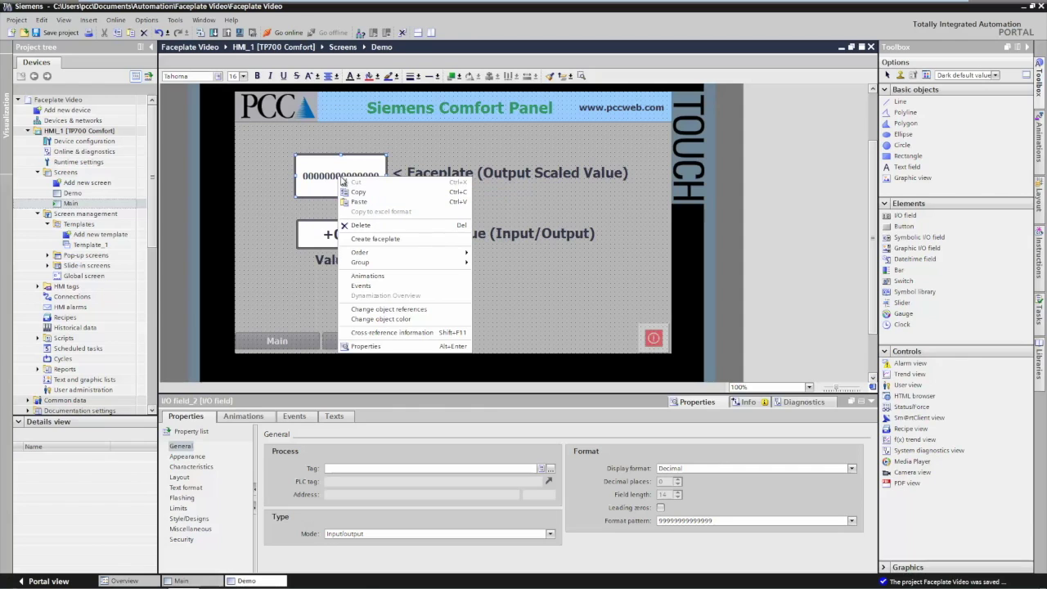
pyautogui.click(386, 240)
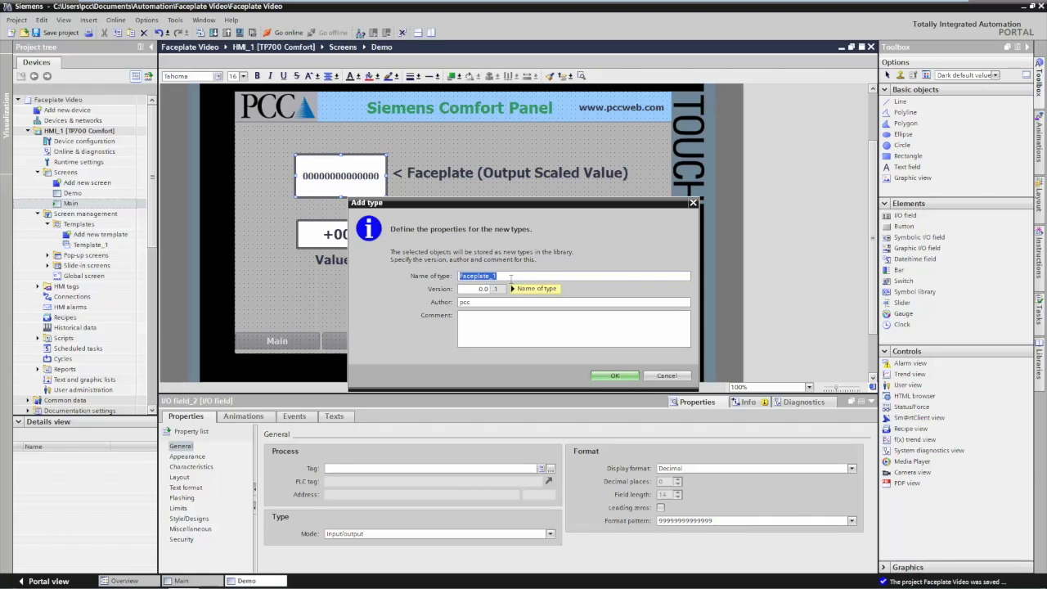
pyautogui.write('Disp Calc V')
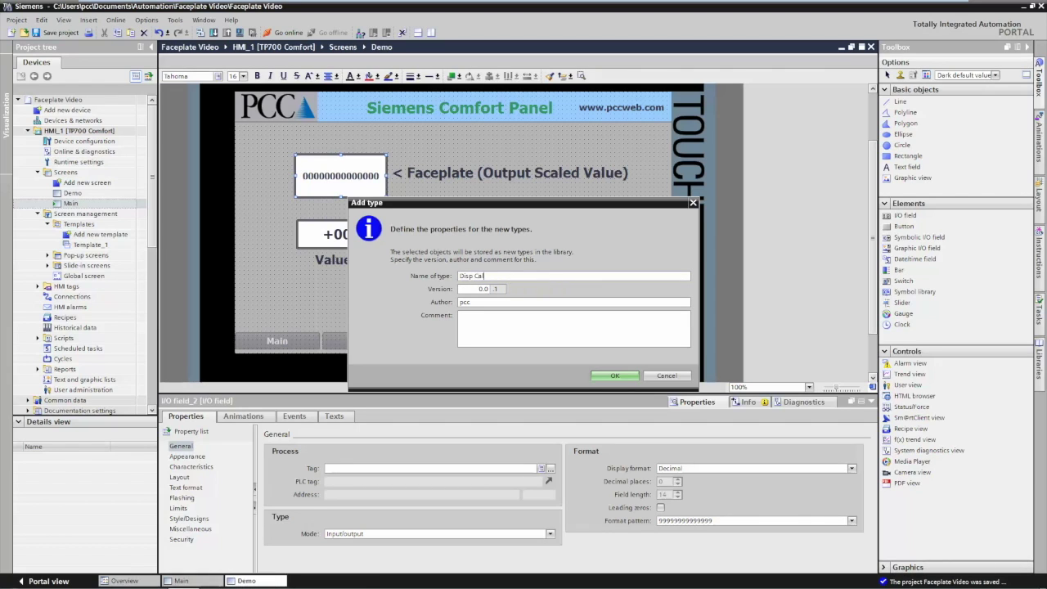
pyautogui.write('al')
pyautogui.click(614, 377)
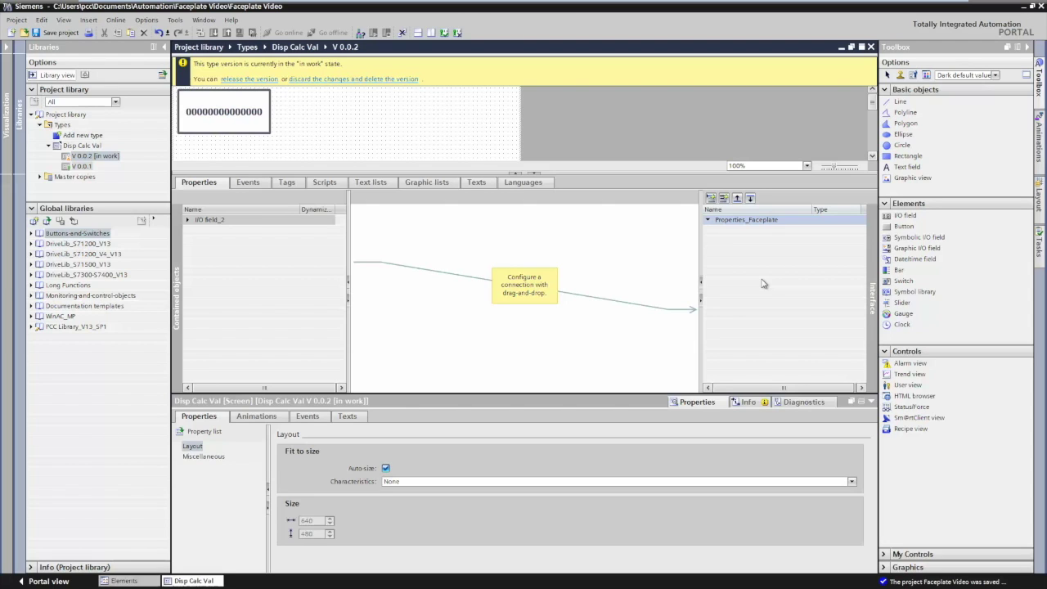
# Rename the Properties_Faceplate interface category to General.
pyautogui.rightClick(738, 221)
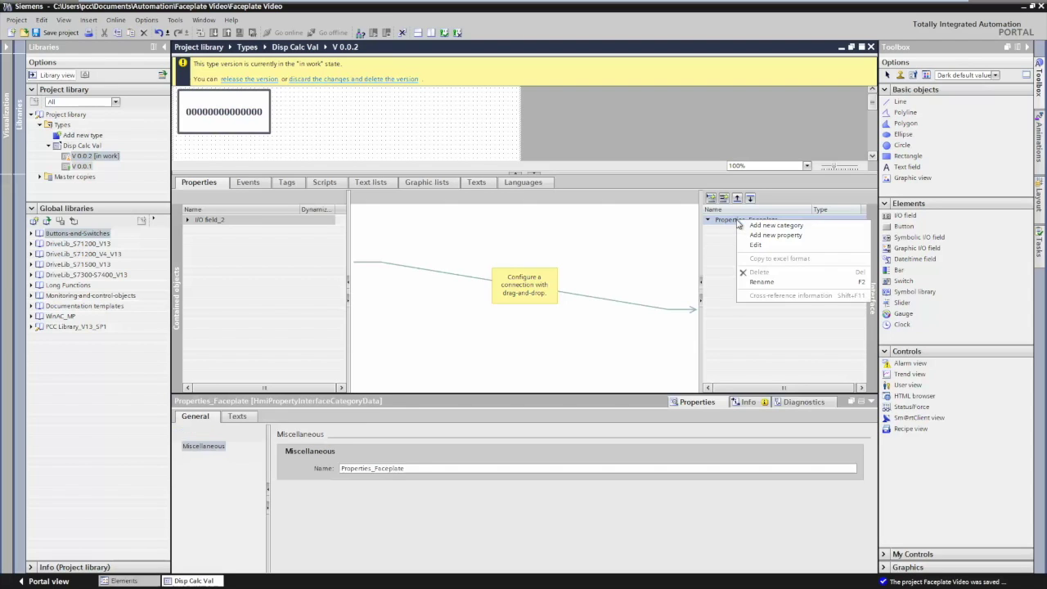
pyautogui.click(769, 283)
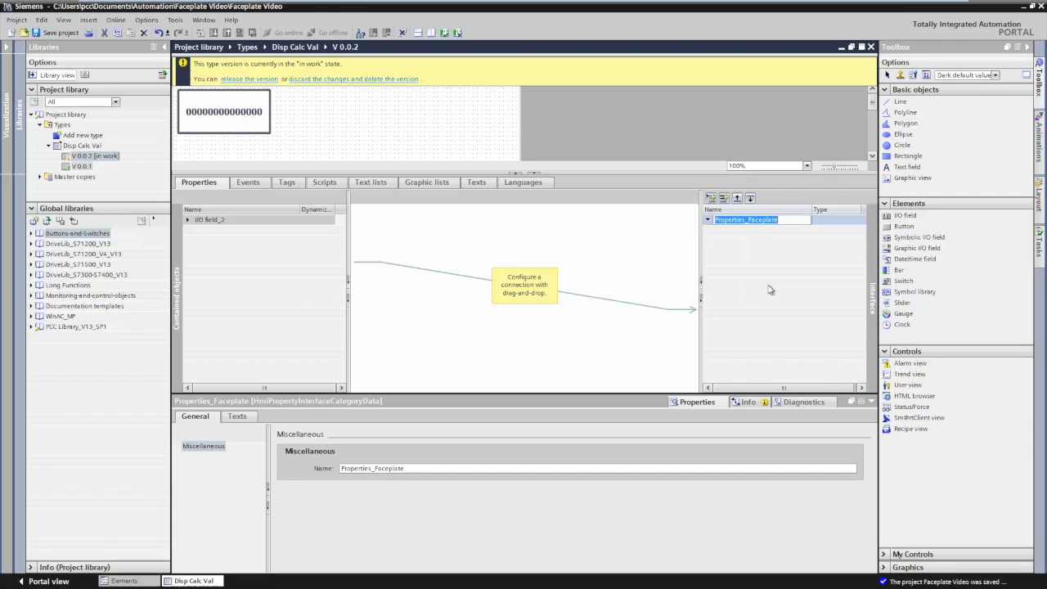
pyautogui.write('C')
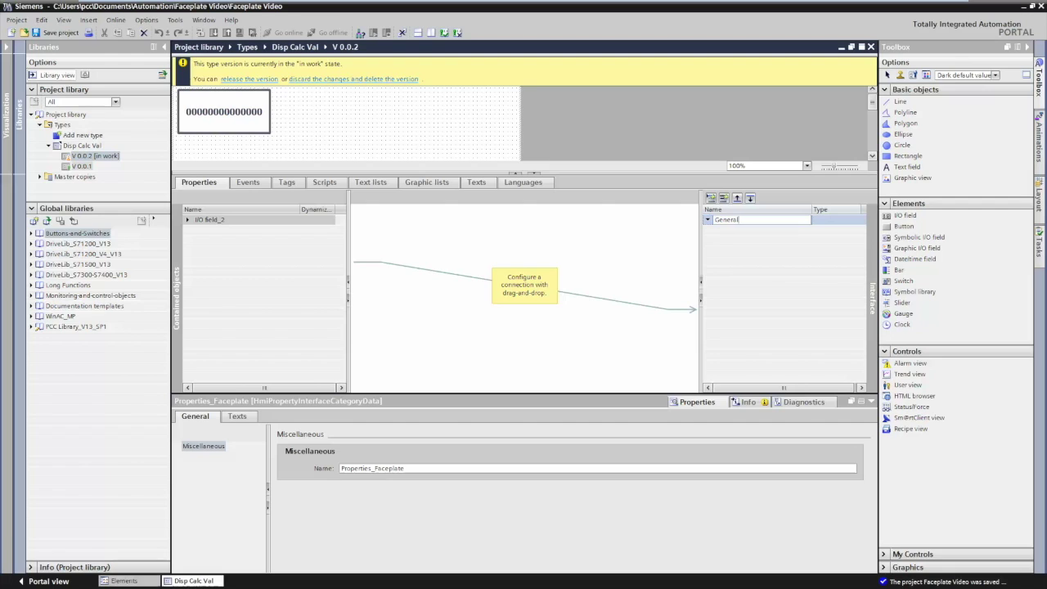
pyautogui.press('Return')
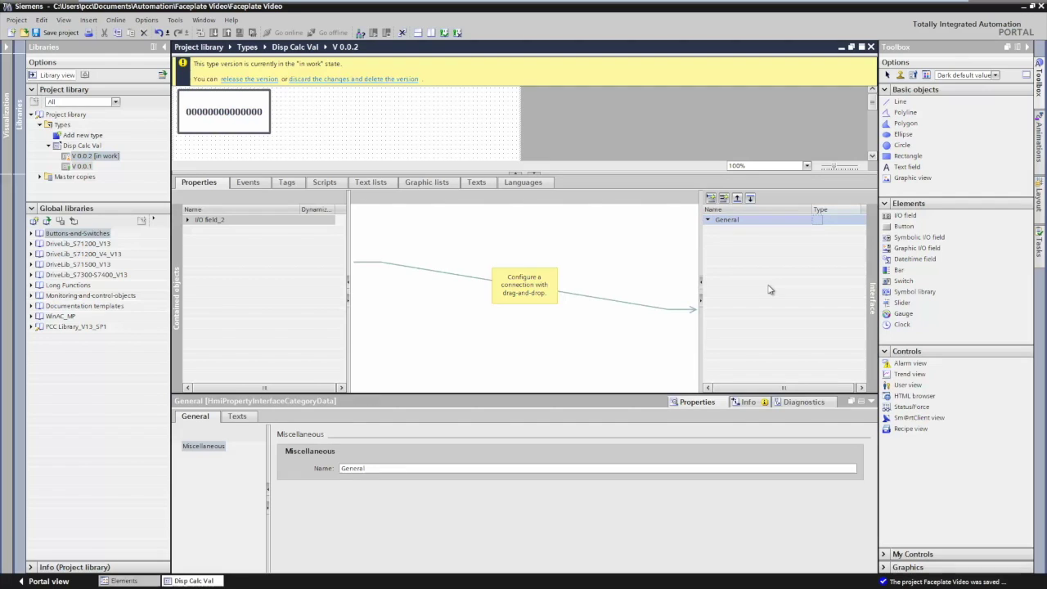
# Add an interface property under General and name it Tag_to_scale.
pyautogui.click(725, 200)
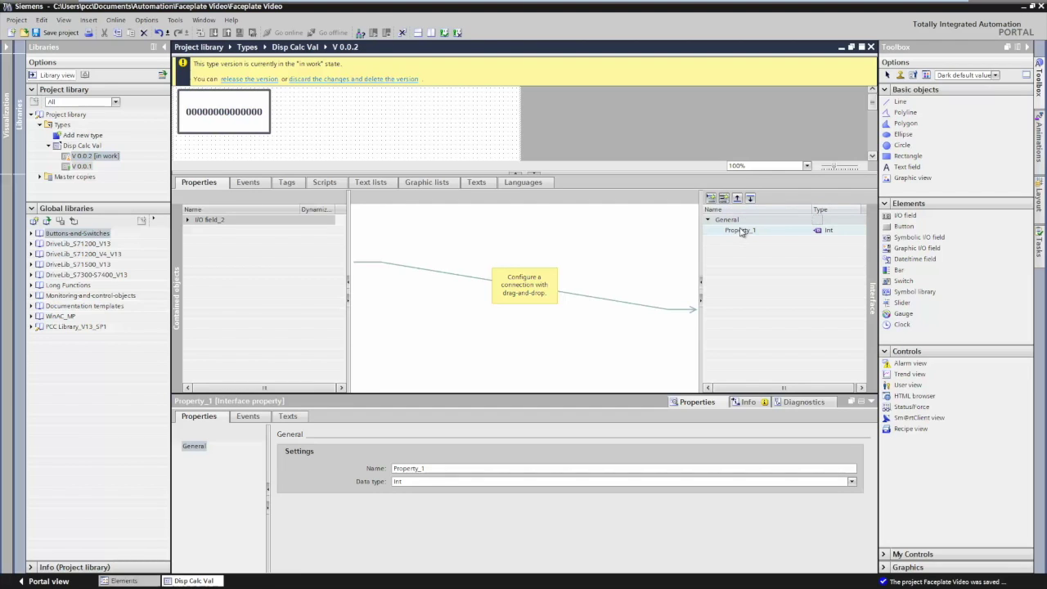
pyautogui.rightClick(741, 232)
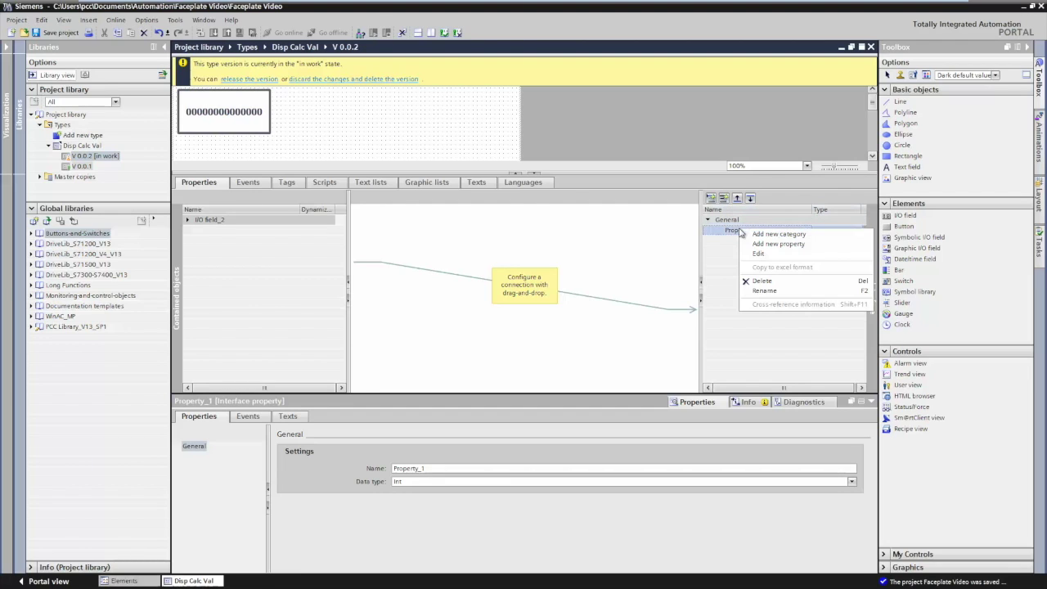
pyautogui.click(765, 291)
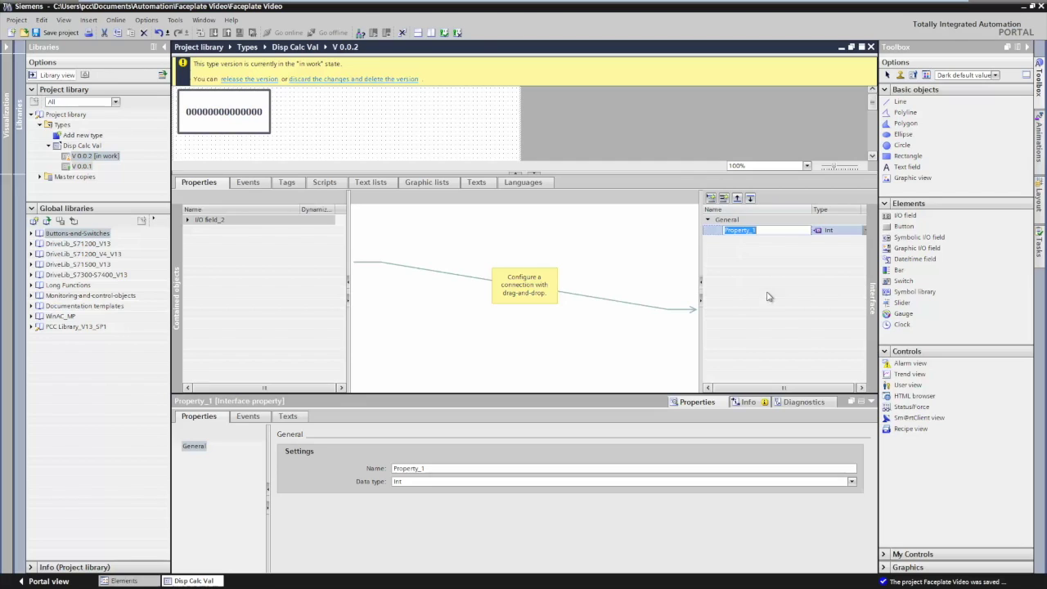
pyautogui.write('Tag_to_scale')
pyautogui.press('Return')
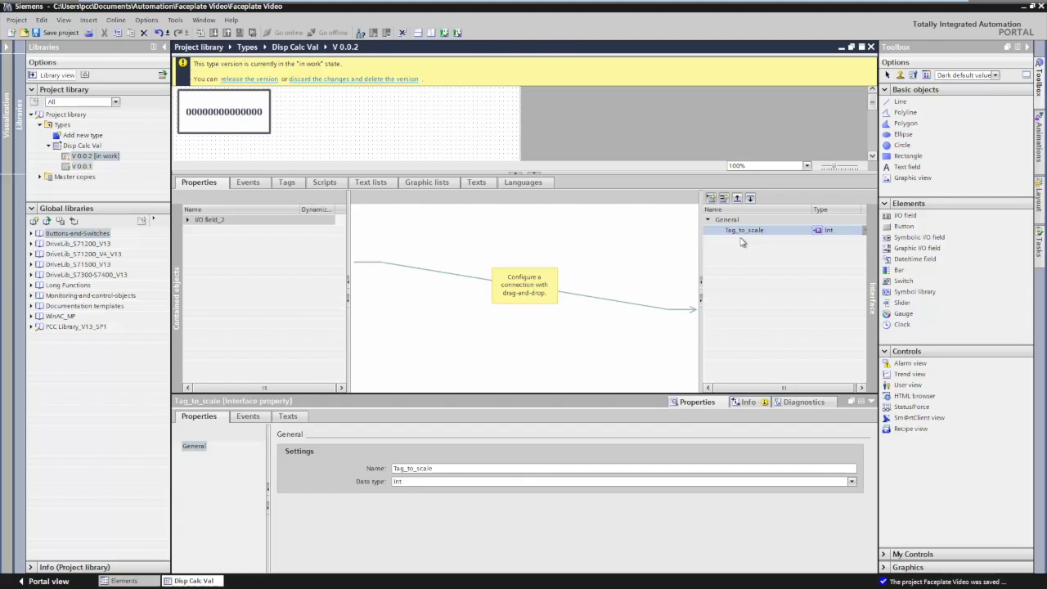
# Expose I/O field_2's Format pattern as an interface property under General.
pyautogui.click(187, 221)
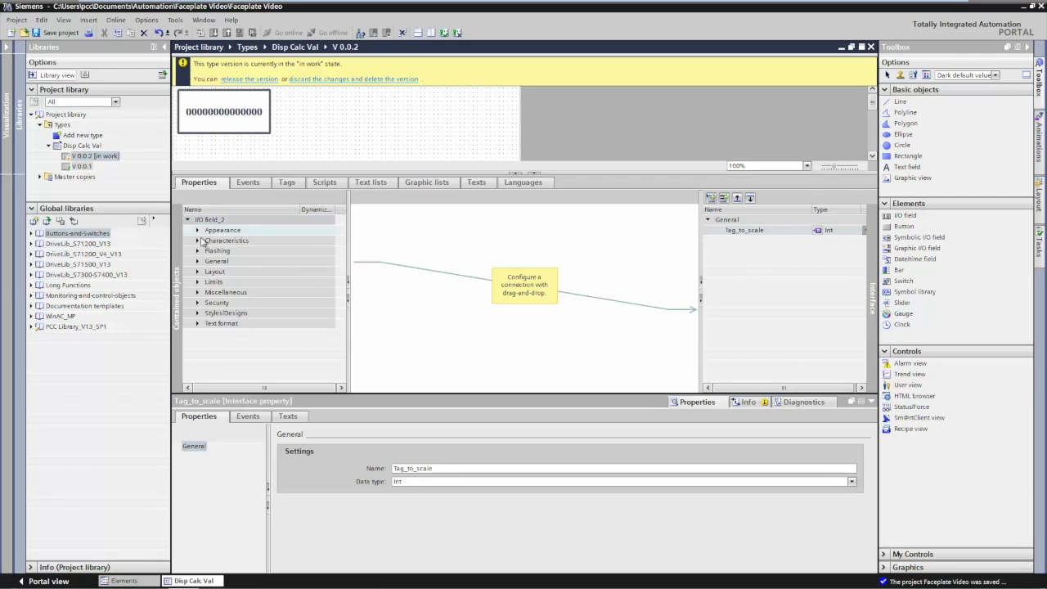
pyautogui.click(197, 262)
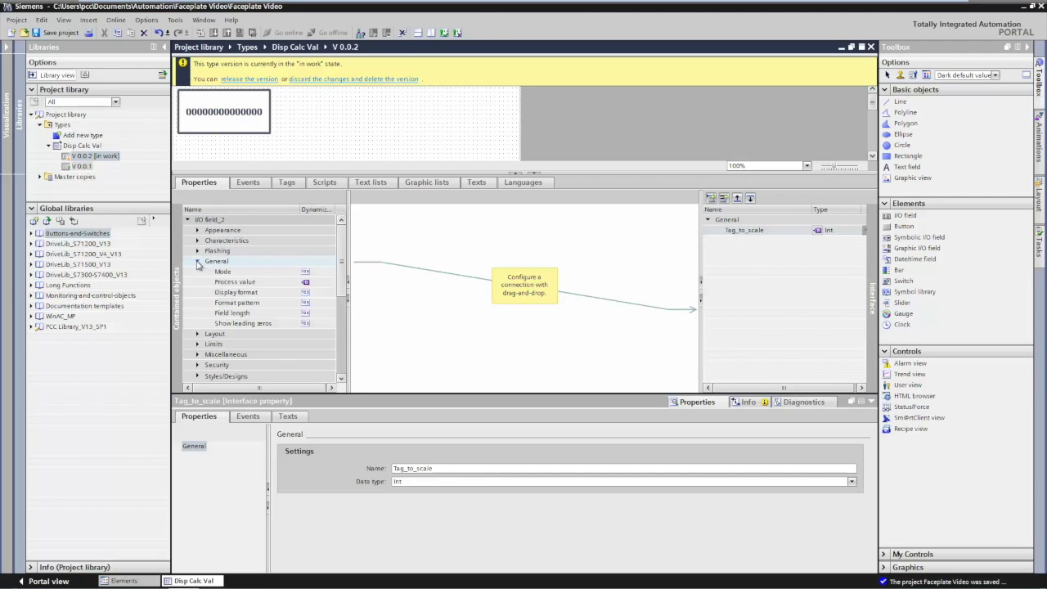
pyautogui.click(238, 304)
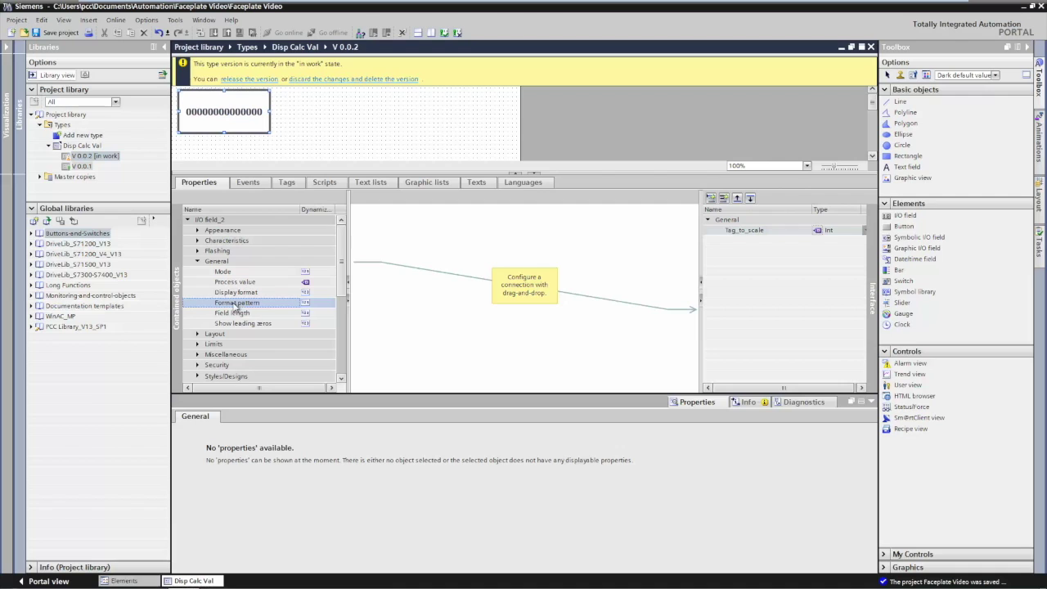
pyautogui.moveTo(238, 307); pyautogui.dragTo(736, 228)
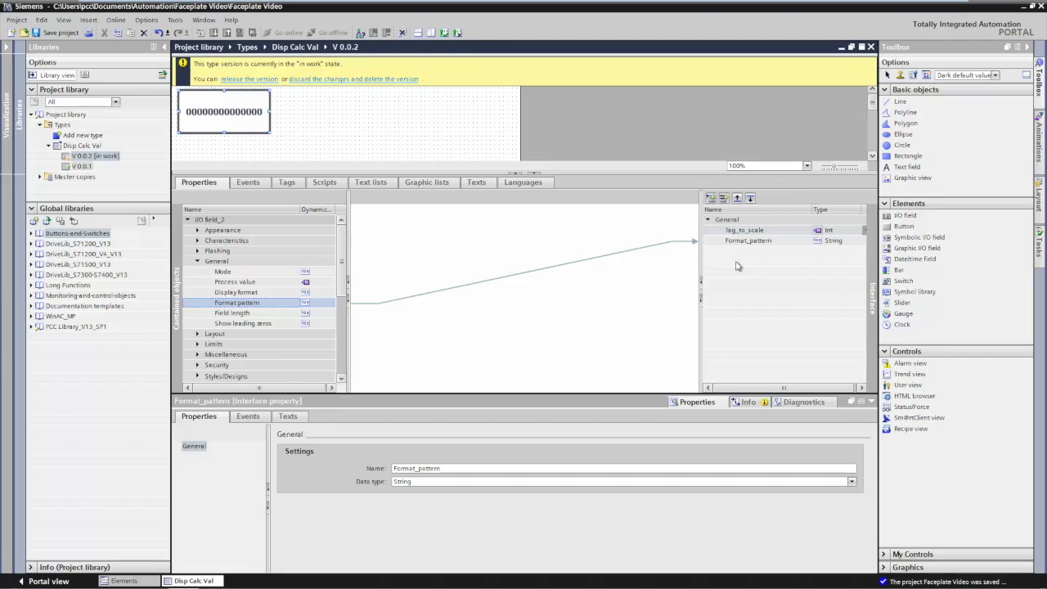
# Add a new interface category named Text Format.
pyautogui.click(711, 198)
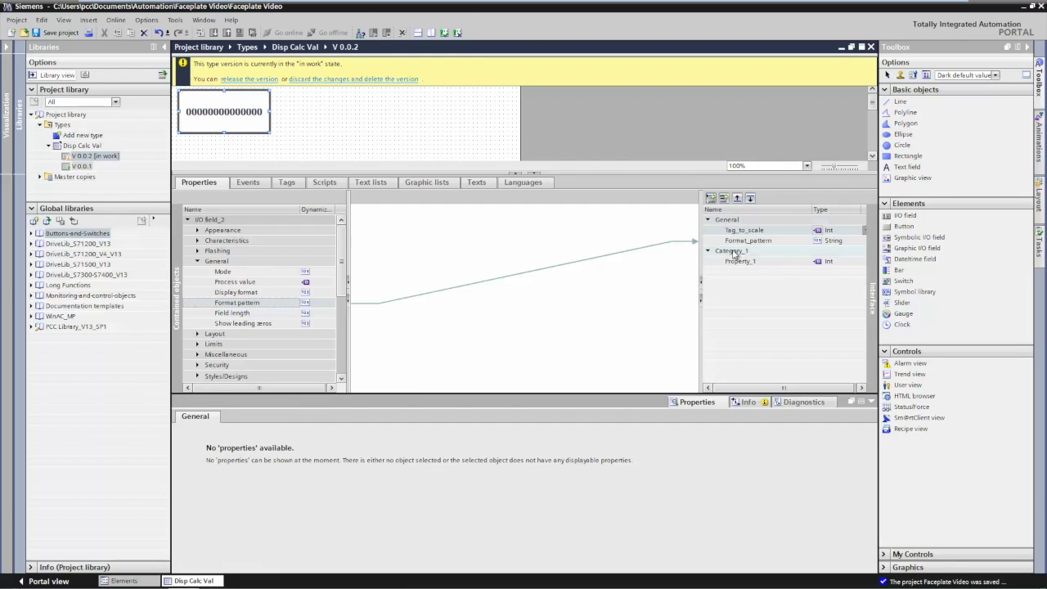
pyautogui.rightClick(734, 252)
pyautogui.click(769, 315)
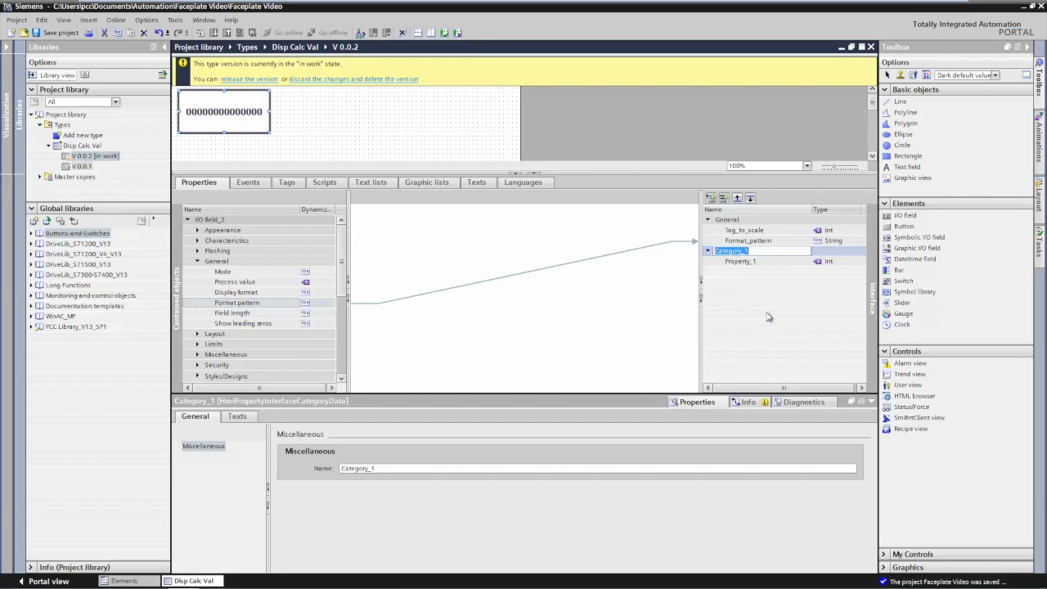
pyautogui.write('Text Format')
pyautogui.press('Return')
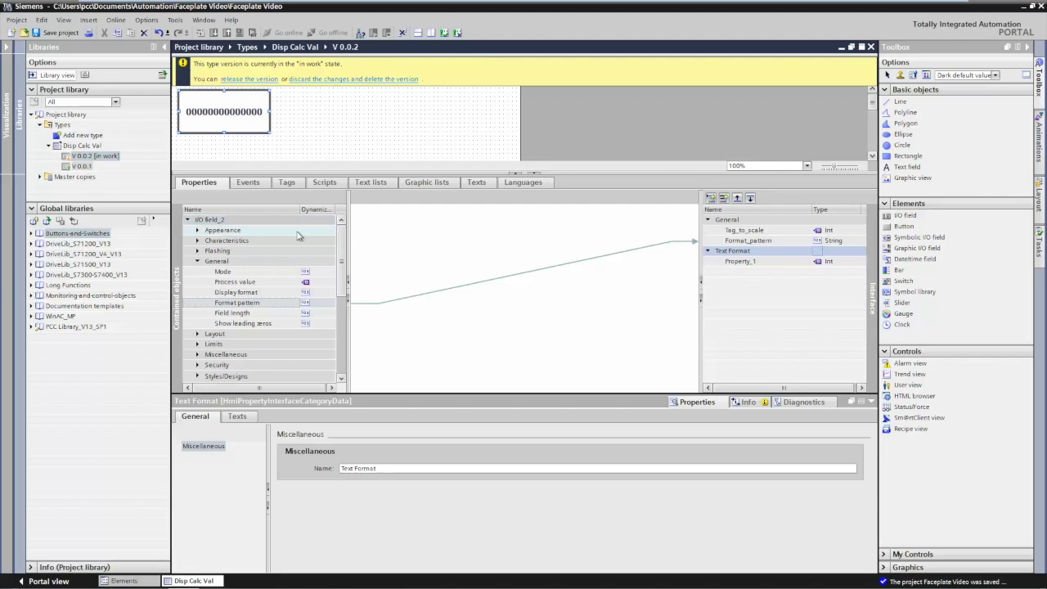
# Link the field's Font to a Text Format interface property named Font.
pyautogui.scroll(-3, 342, 247)
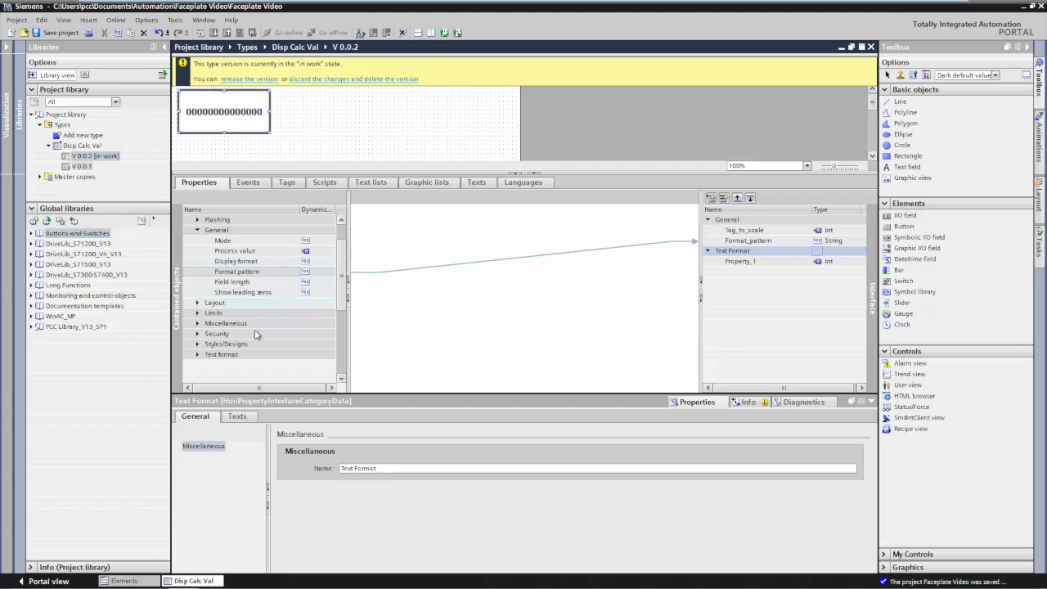
pyautogui.click(198, 354)
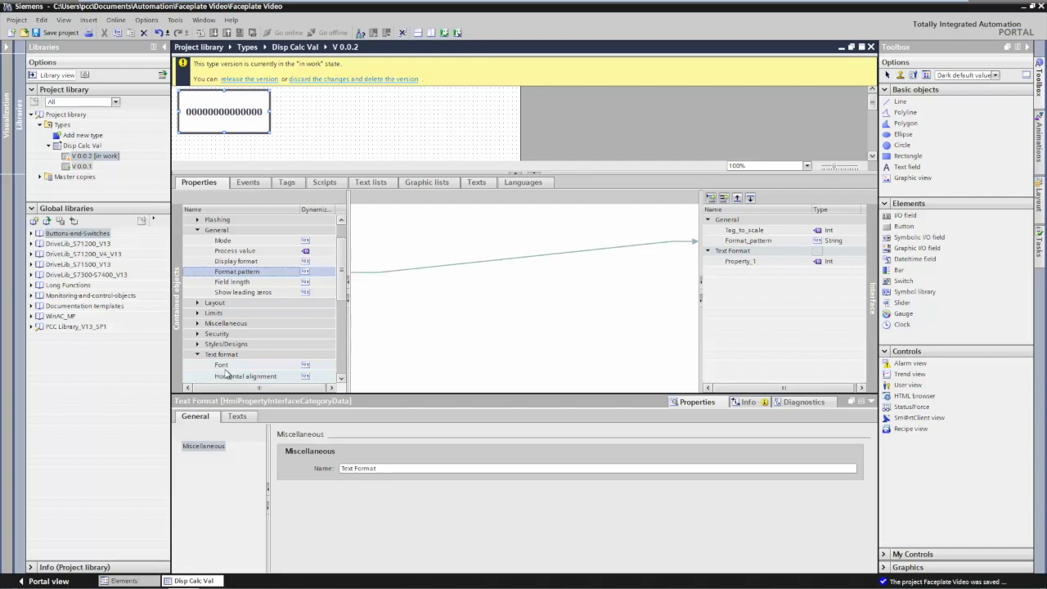
pyautogui.click(221, 367)
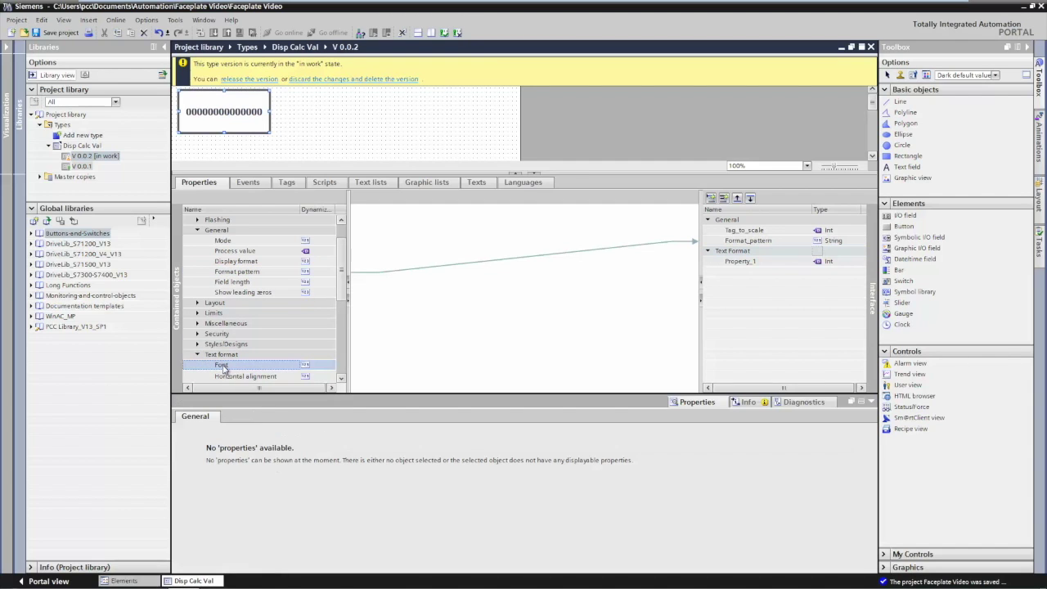
pyautogui.moveTo(222, 368); pyautogui.dragTo(741, 262)
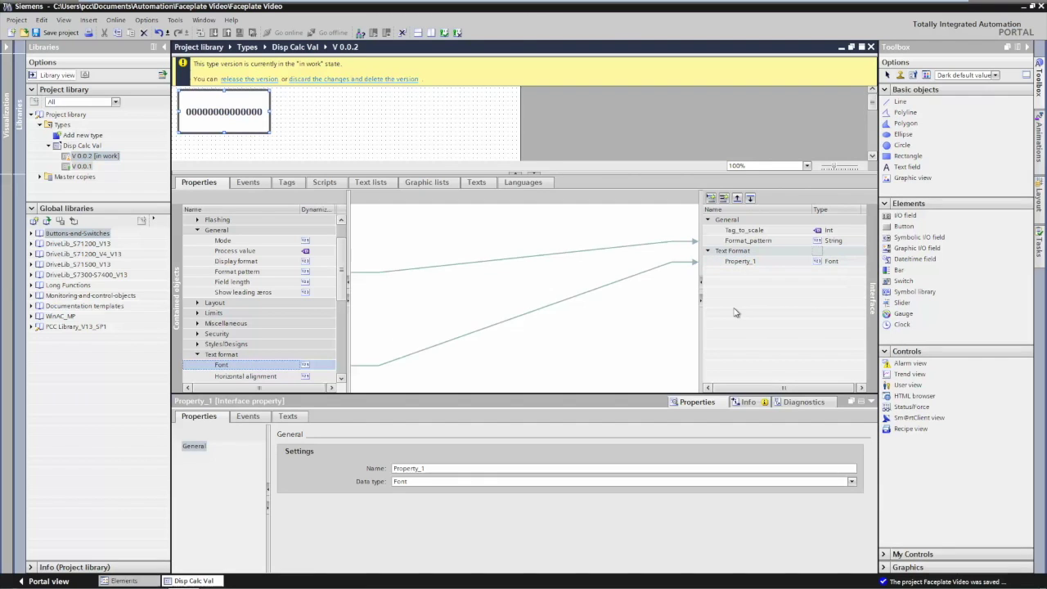
pyautogui.rightClick(742, 263)
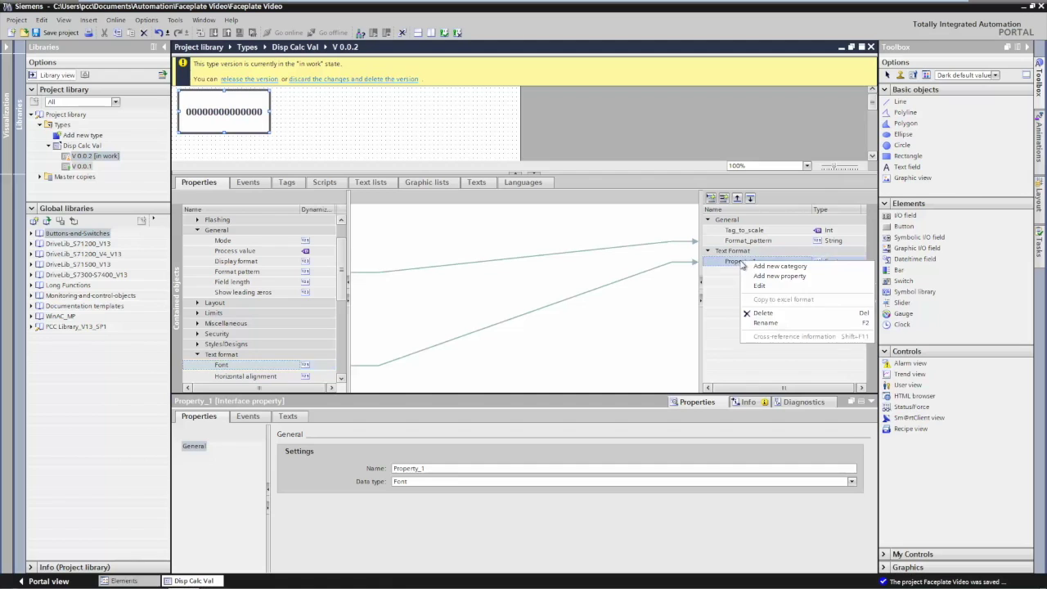
pyautogui.click(767, 323)
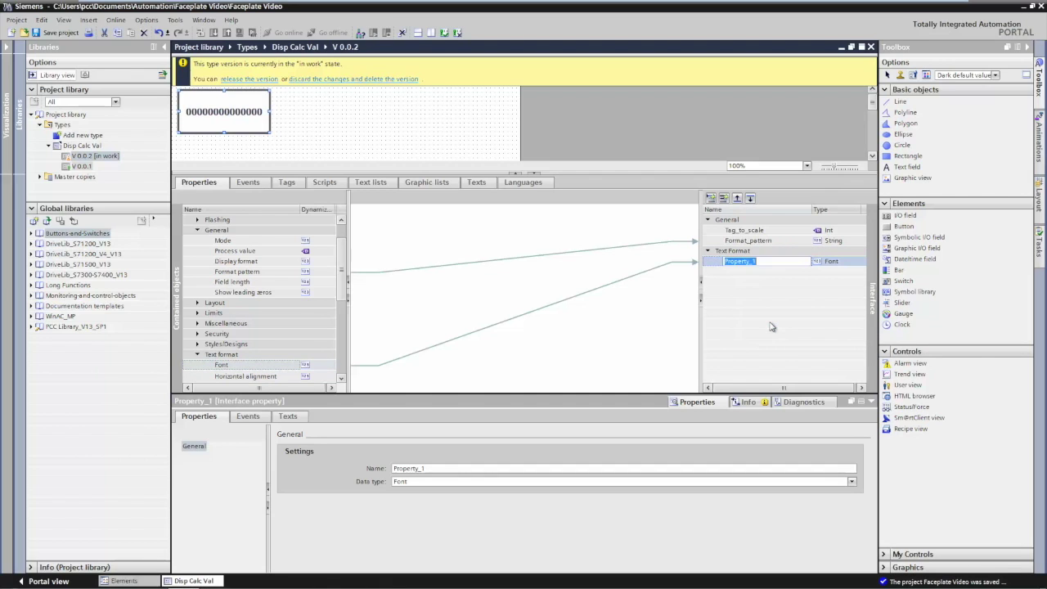
pyautogui.write('Fo')
pyautogui.press('Return')
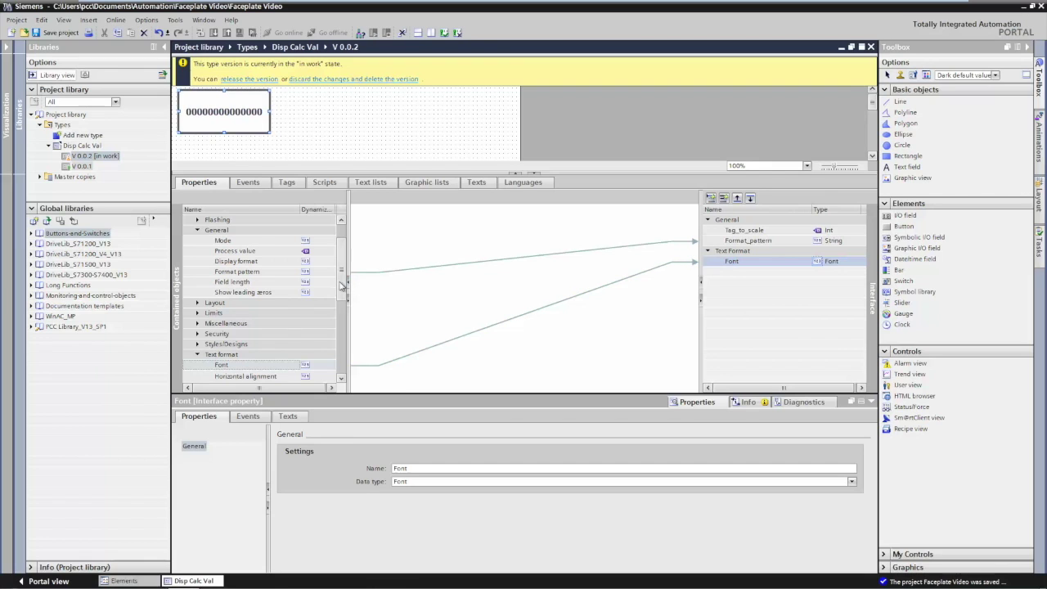
# Expose the field's Horizontal alignment under the Text Format category.
pyautogui.scroll(-1, 342, 286)
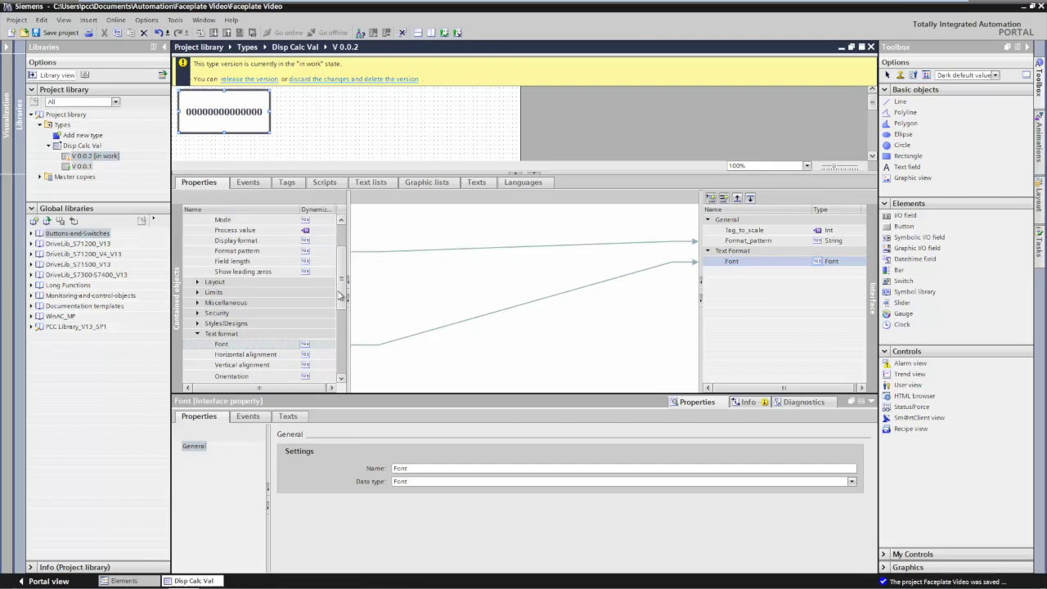
pyautogui.click(245, 356)
pyautogui.moveTo(245, 356); pyautogui.dragTo(737, 255)
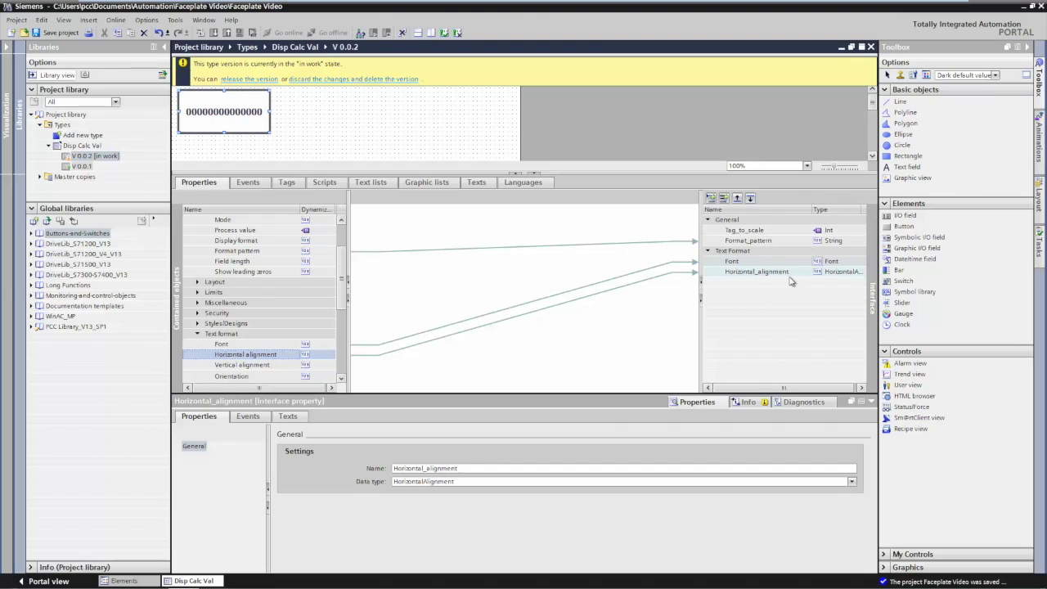
# Add another interface category to Disp Calc Val and name it Colors.
pyautogui.click(710, 199)
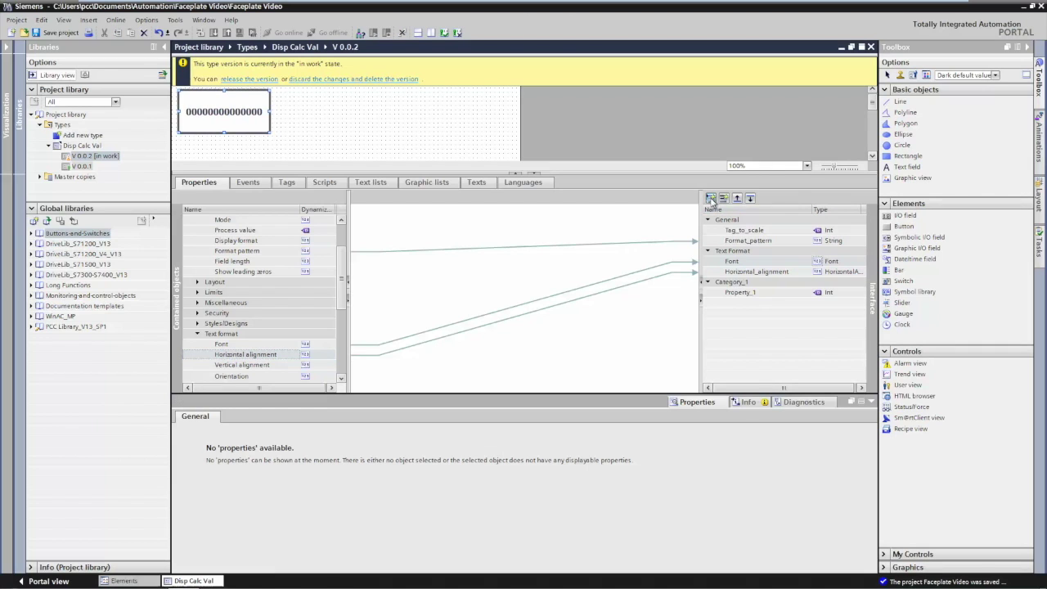
pyautogui.rightClick(734, 283)
pyautogui.click(765, 343)
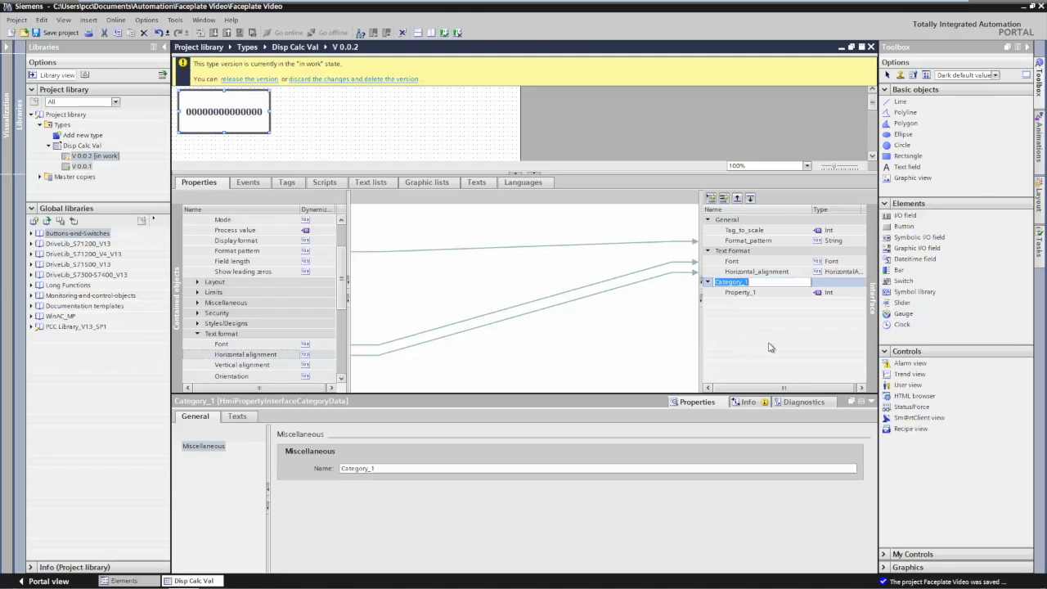
pyautogui.write('Colors')
pyautogui.press('Return')
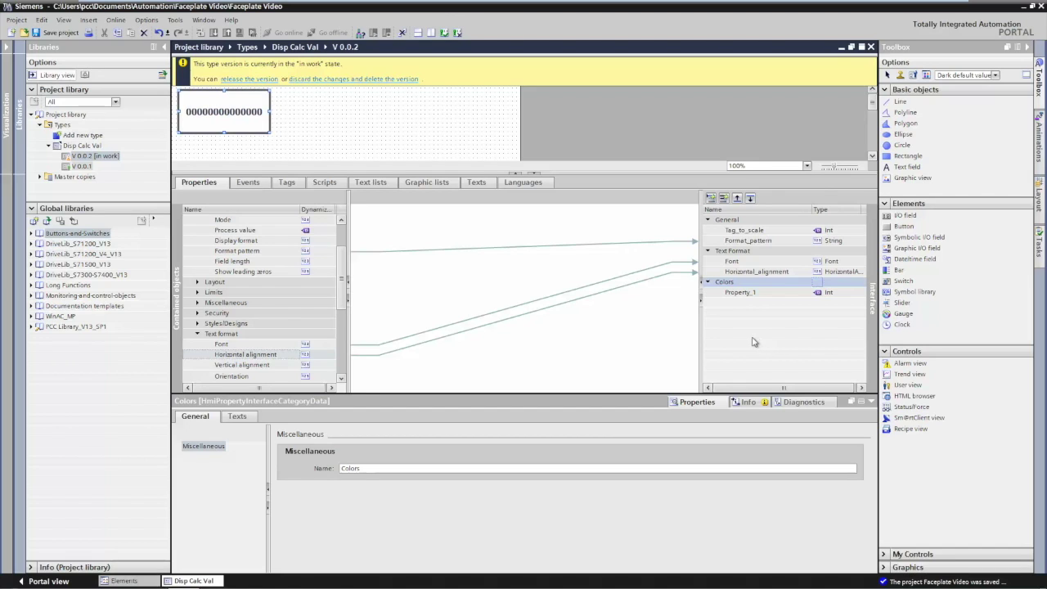
pyautogui.scroll(2, 346, 276)
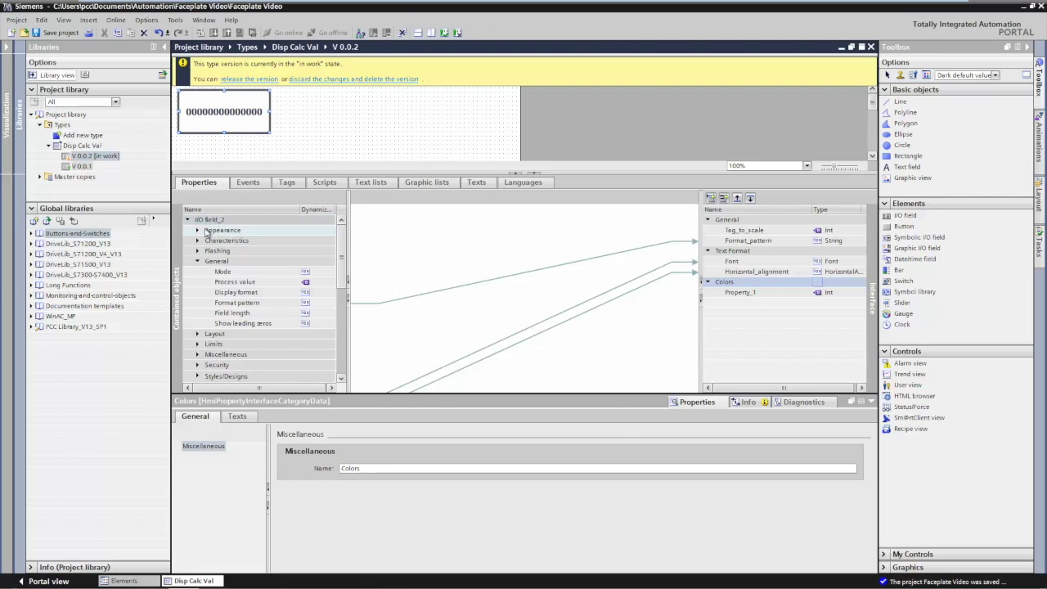
# Expose the field's Background color under Colors as Back_Color.
pyautogui.click(198, 230)
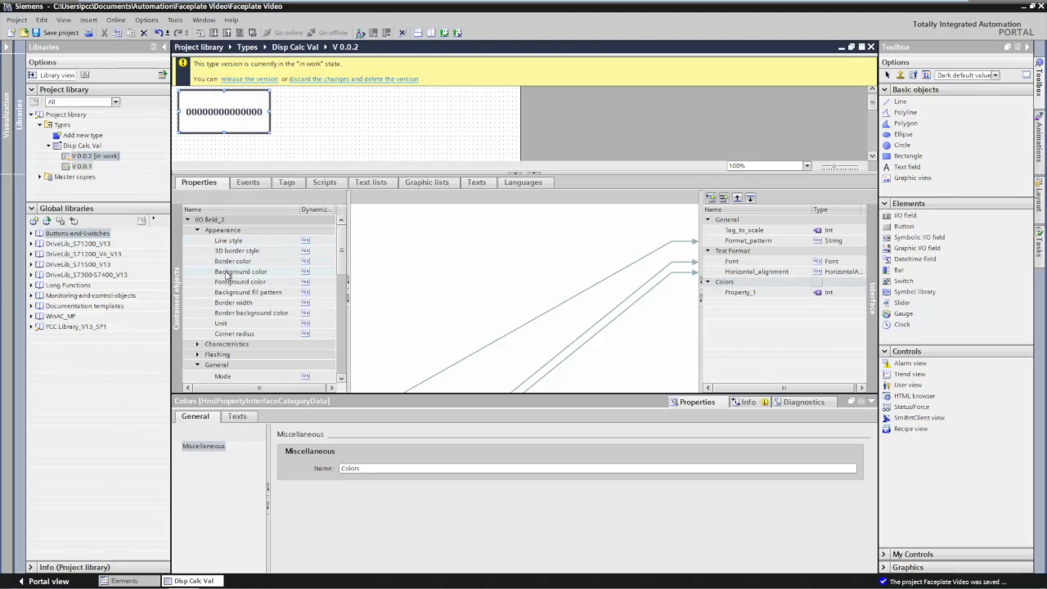
pyautogui.moveTo(242, 275); pyautogui.dragTo(741, 294)
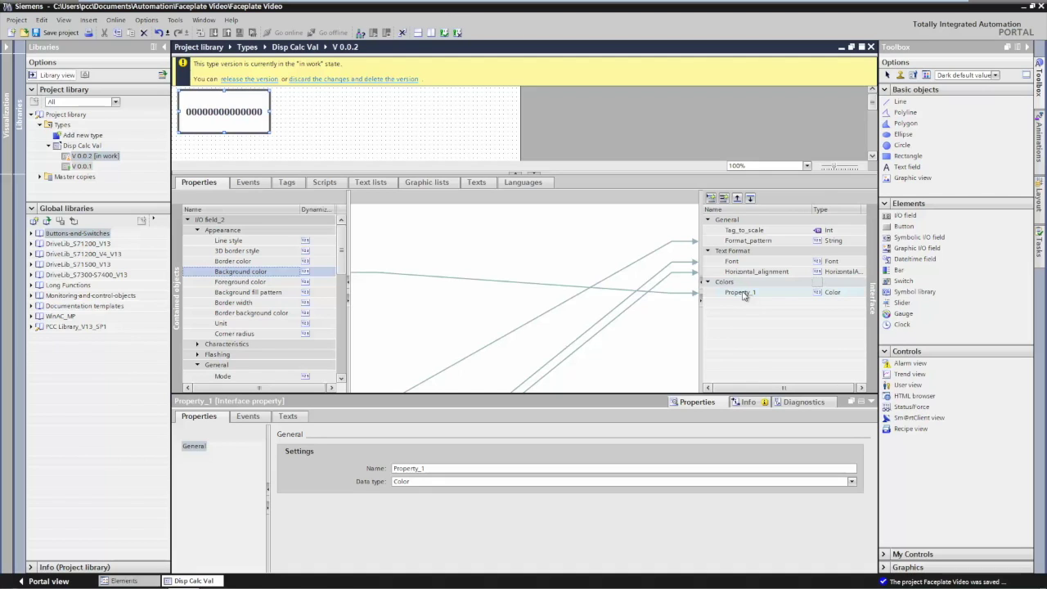
pyautogui.rightClick(743, 295)
pyautogui.click(781, 358)
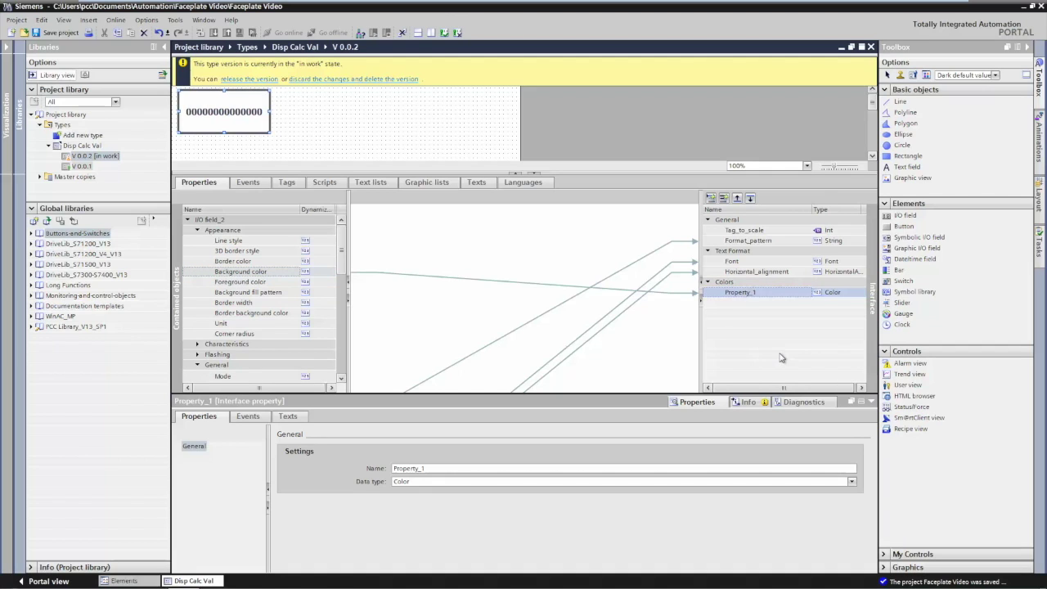
pyautogui.write('Back')
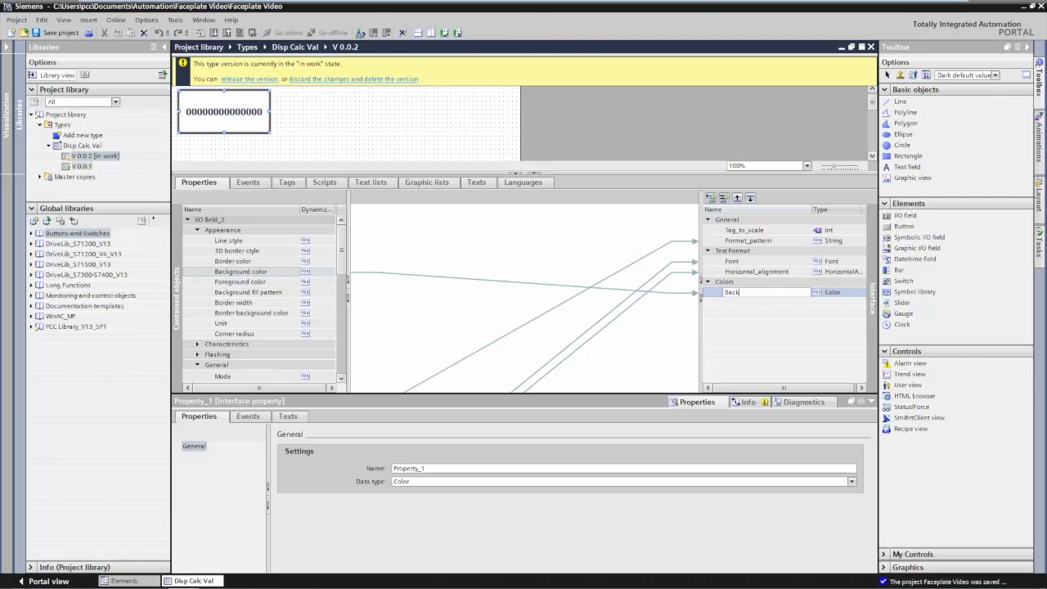
pyautogui.write('_Col')
pyautogui.press('Return')
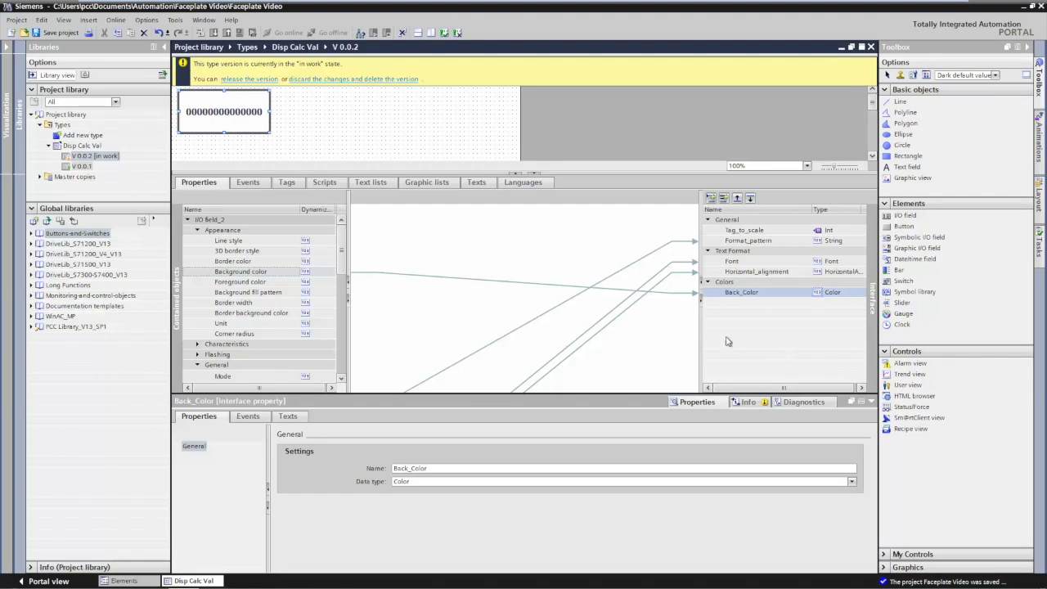
# Expose the field's Foreground color under Colors as Text_Color.
pyautogui.click(235, 283)
pyautogui.moveTo(227, 285); pyautogui.dragTo(727, 286)
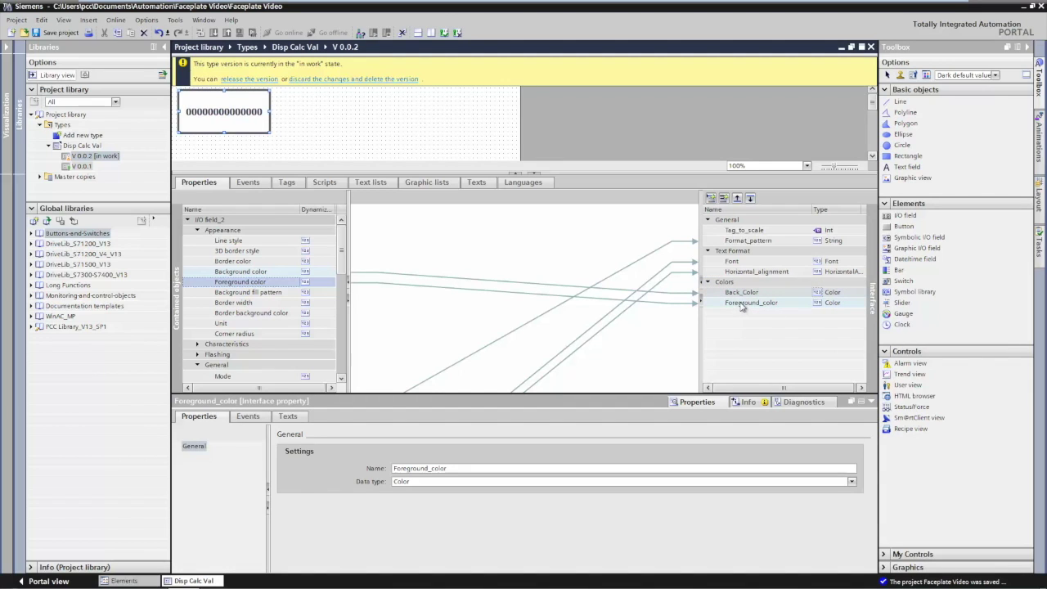
pyautogui.click(745, 304)
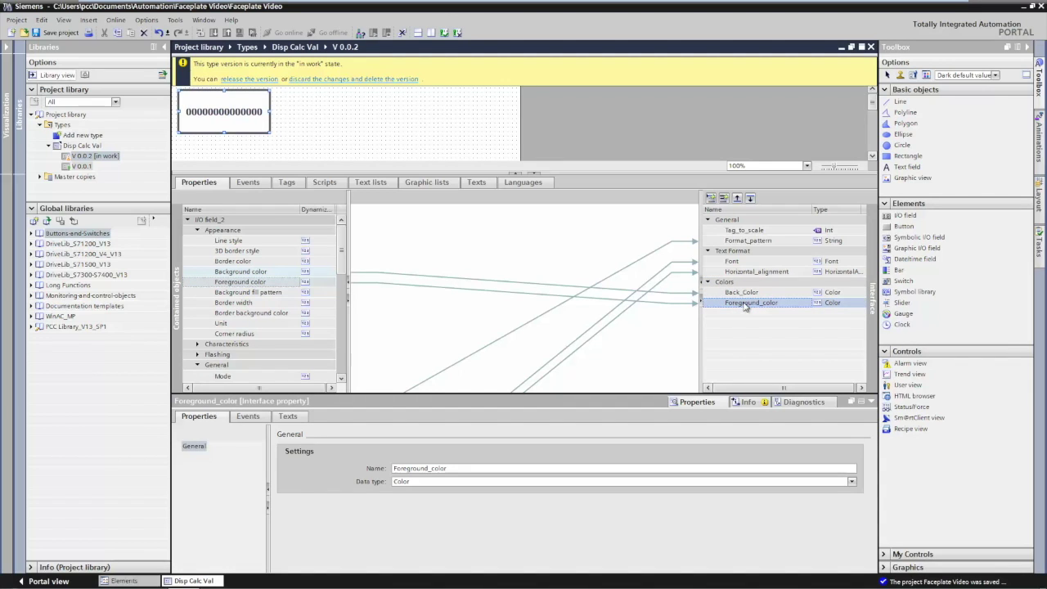
pyautogui.rightClick(746, 305)
pyautogui.click(781, 369)
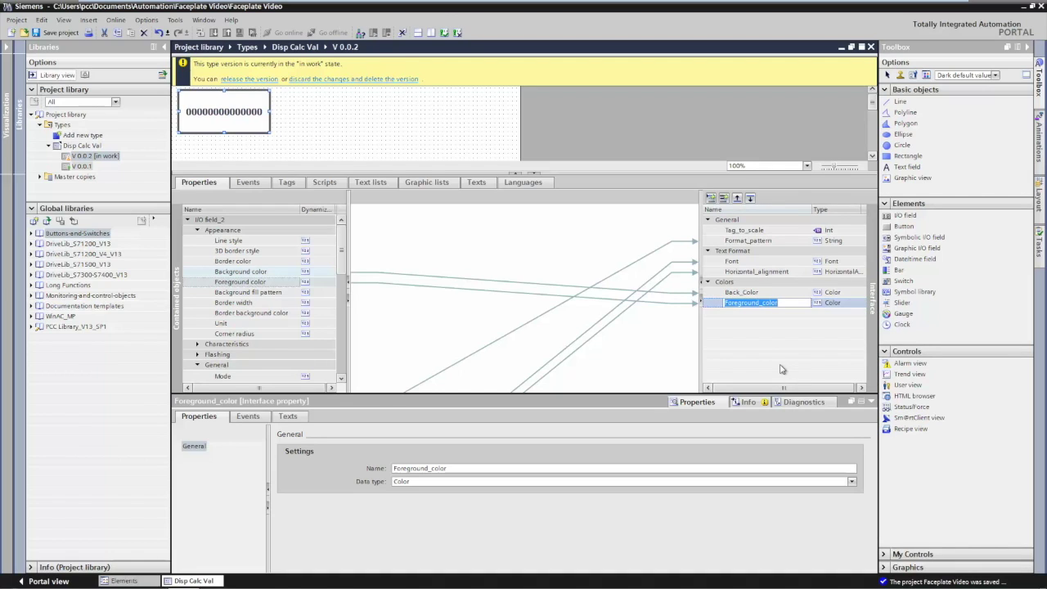
pyautogui.write('Text')
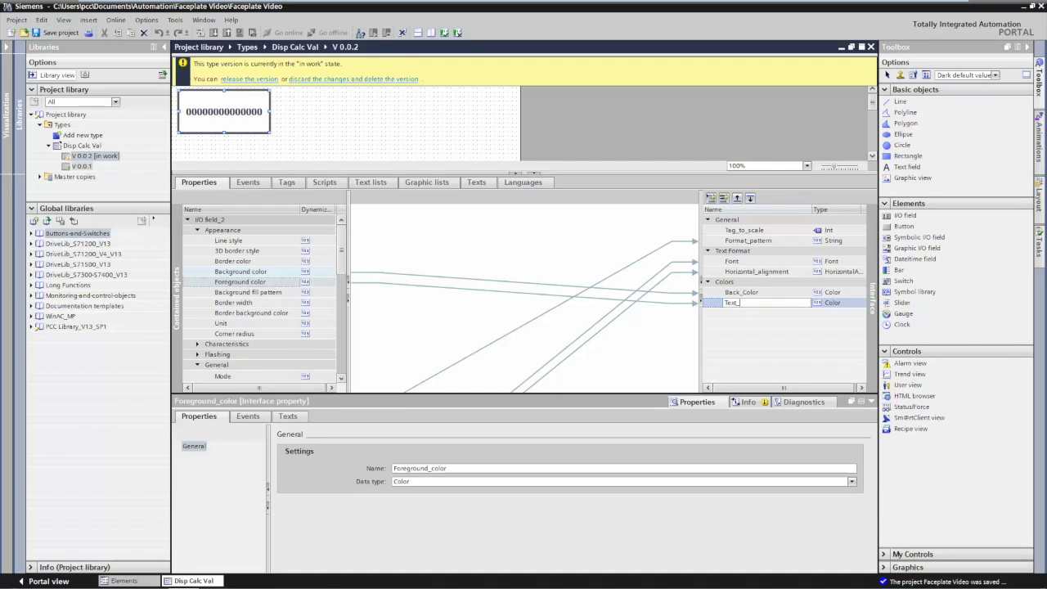
pyautogui.write('_Color')
pyautogui.press('Return')
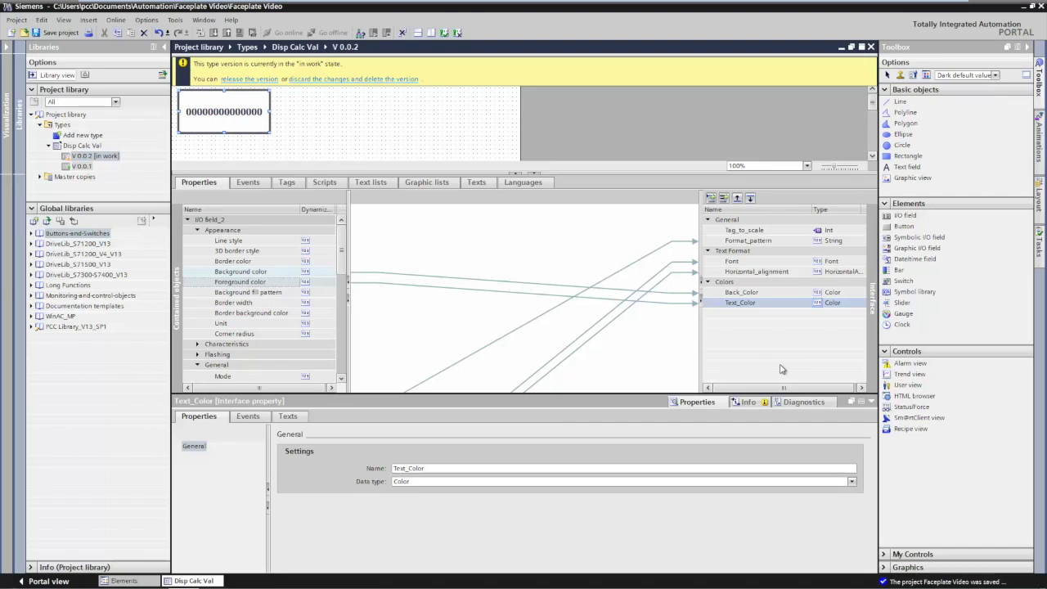
# Add an HMI tag Scaled_Value with data type Real to the faceplate's tags table.
pyautogui.click(288, 183)
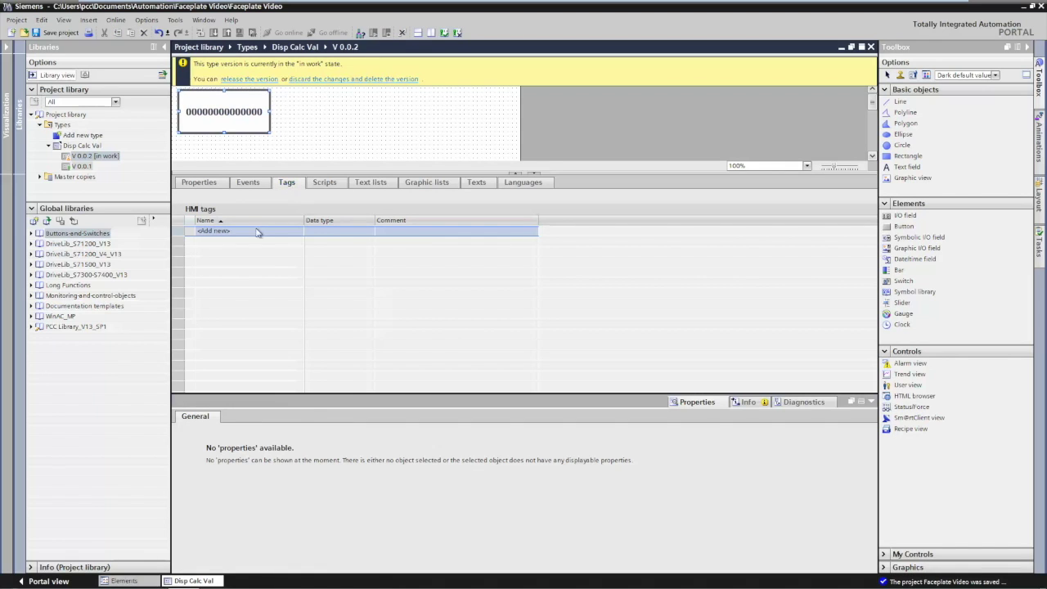
pyautogui.click(215, 233)
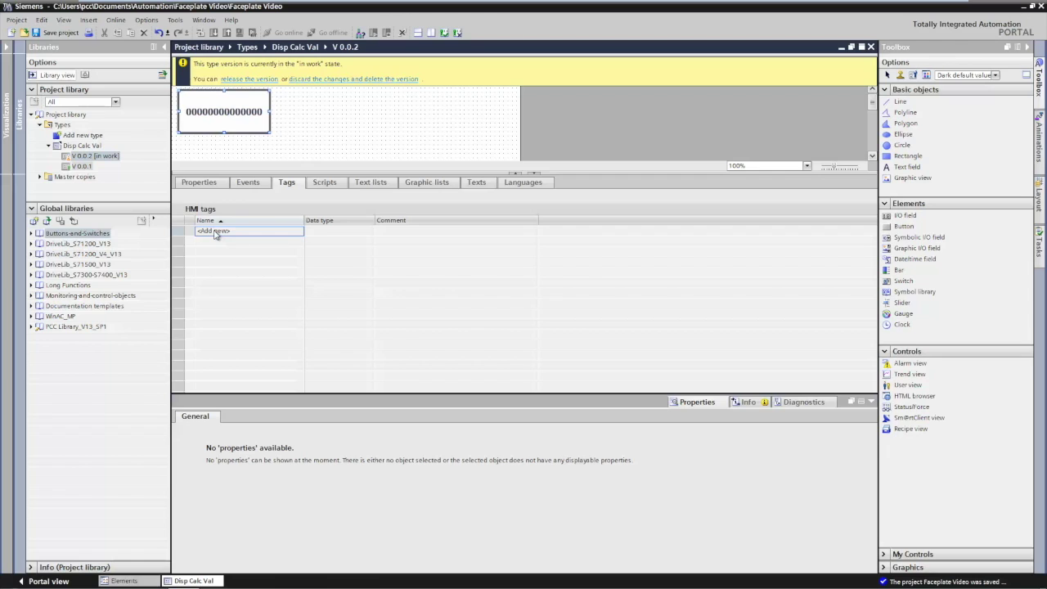
pyautogui.write('S')
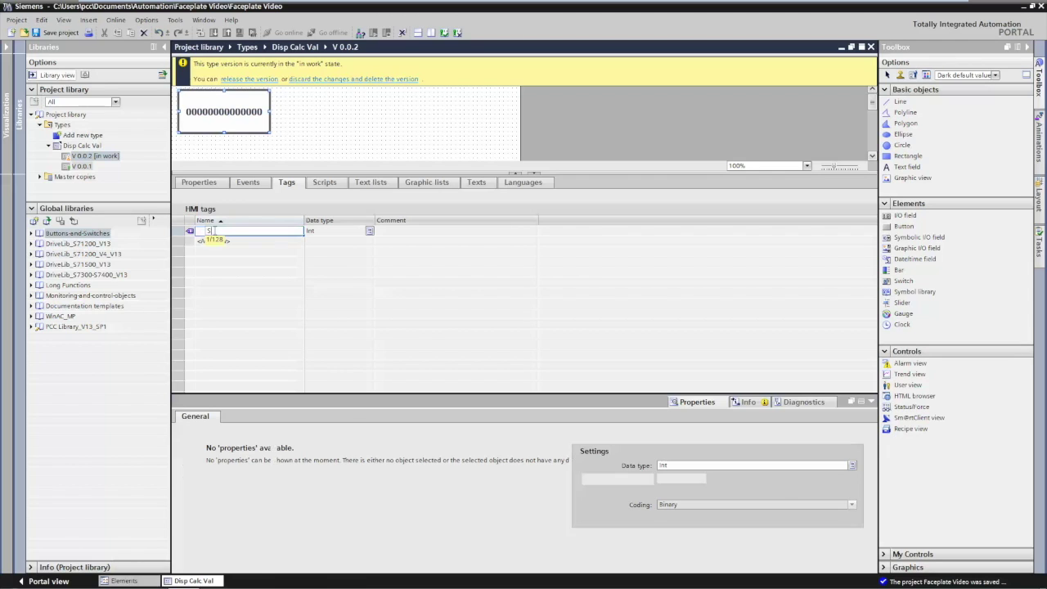
pyautogui.write('caled_Value')
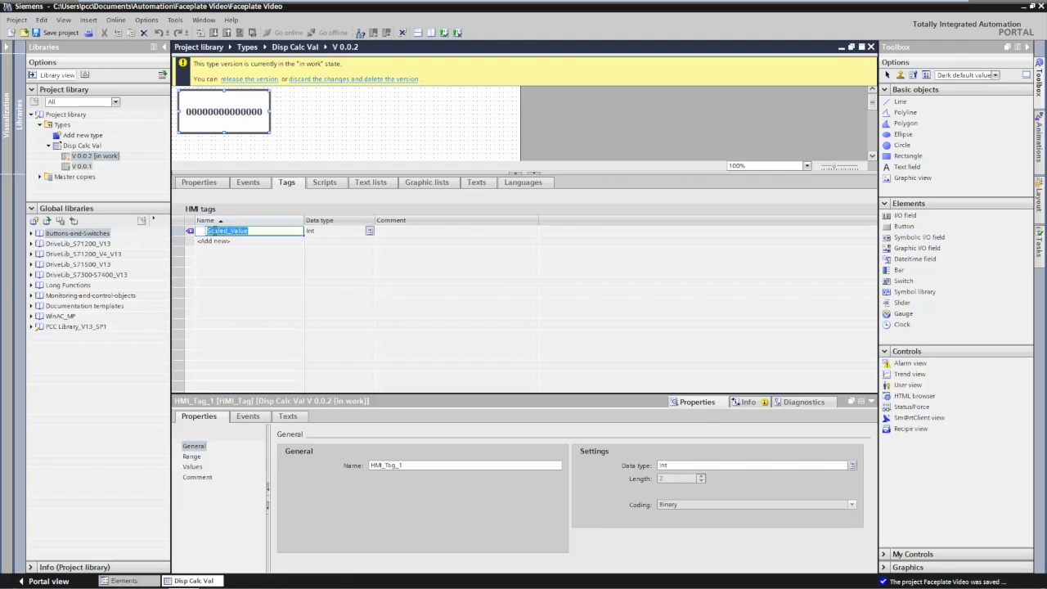
pyautogui.press('Return')
pyautogui.click(317, 232)
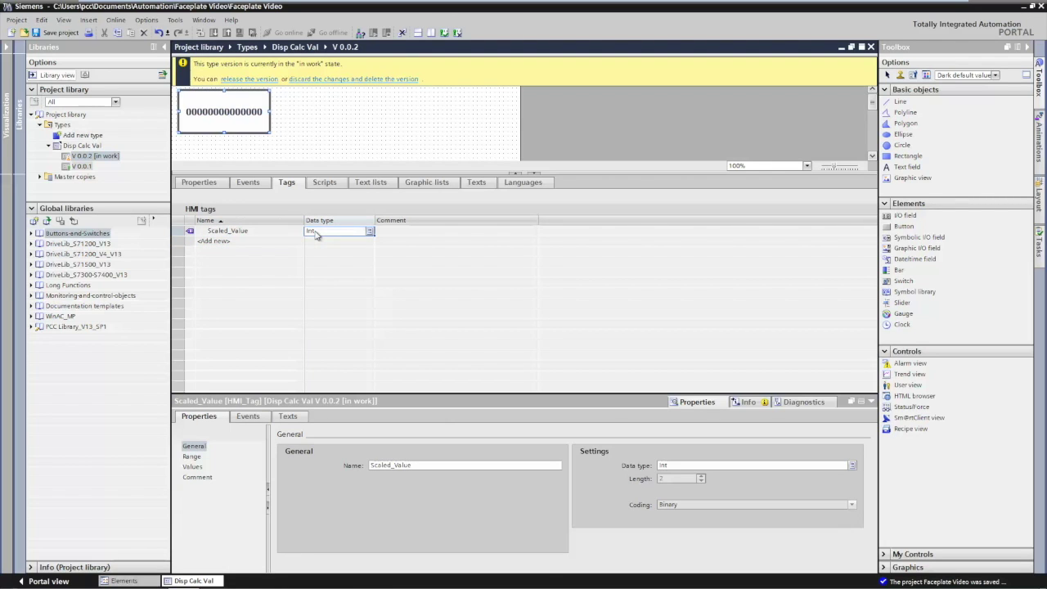
pyautogui.write('Real')
pyautogui.press('Return')
# Create a new faceplate VB script named VB_Scale_Script.
pyautogui.click(332, 184)
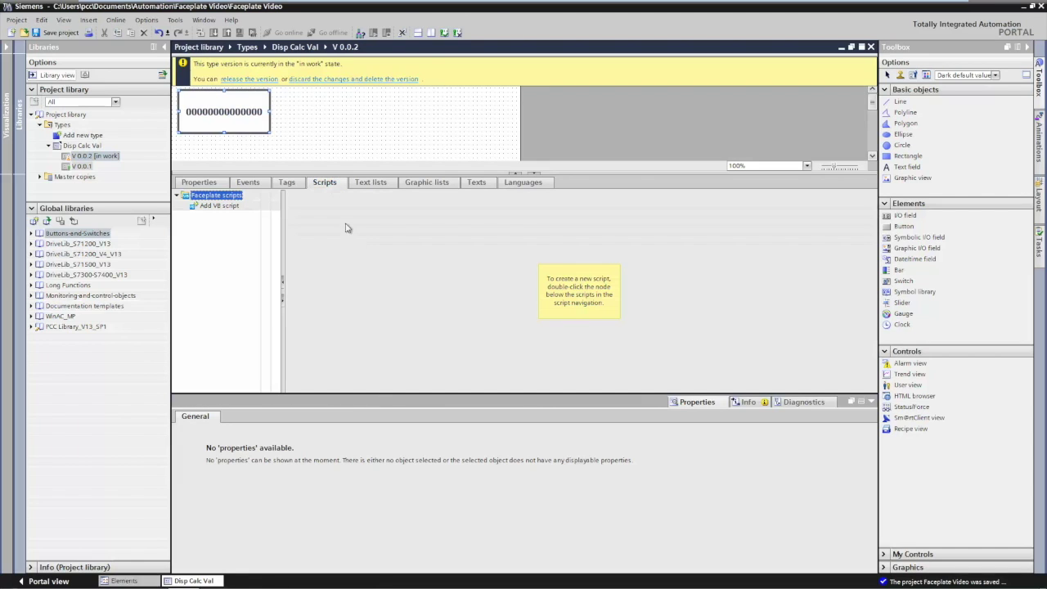
pyautogui.doubleClick(217, 207)
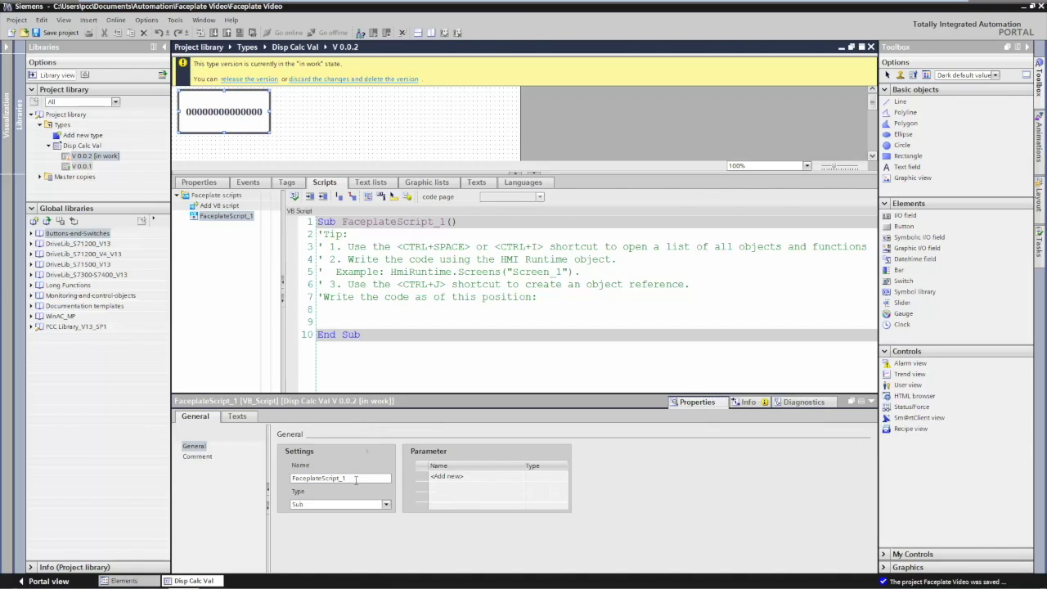
pyautogui.moveTo(356, 479); pyautogui.dragTo(292, 479)
pyautogui.write('VB_Scale_Script')
pyautogui.press('Return')
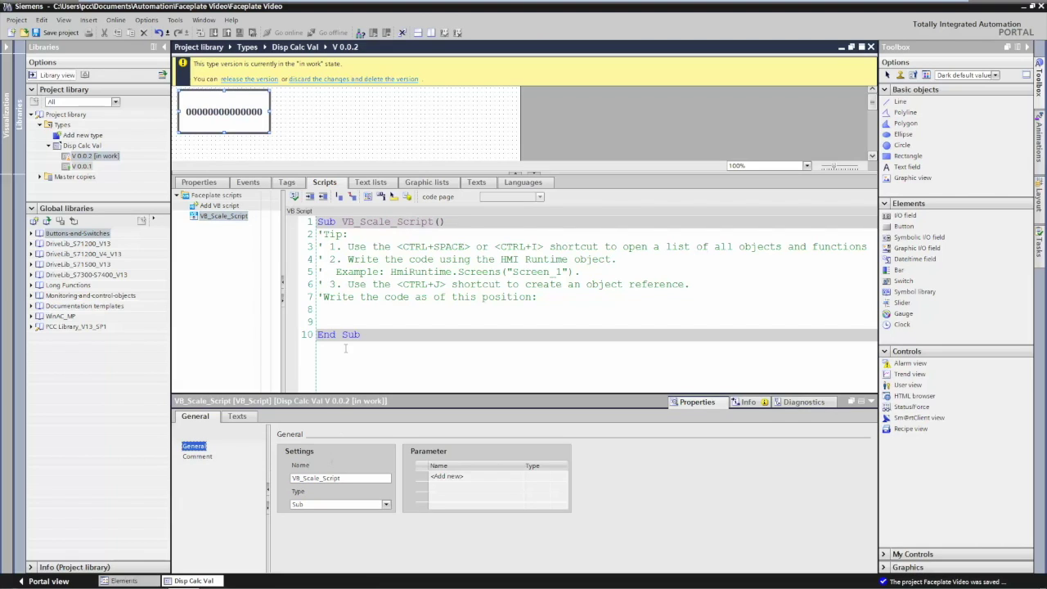
# Add a blank line in the script body and bring up the tag picker.
pyautogui.click(328, 321)
pyautogui.press('Return')
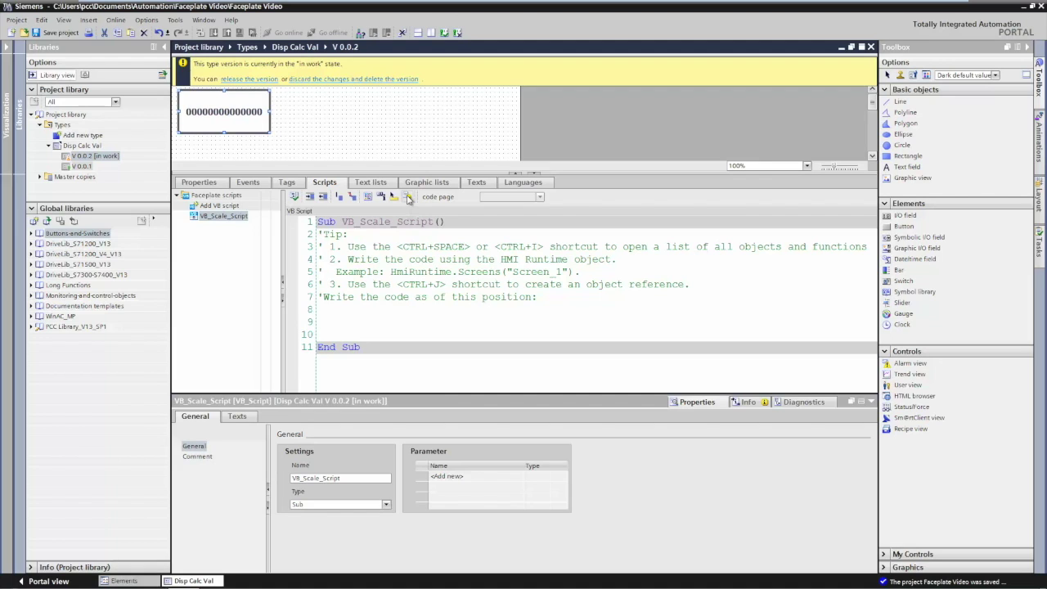
pyautogui.click(408, 197)
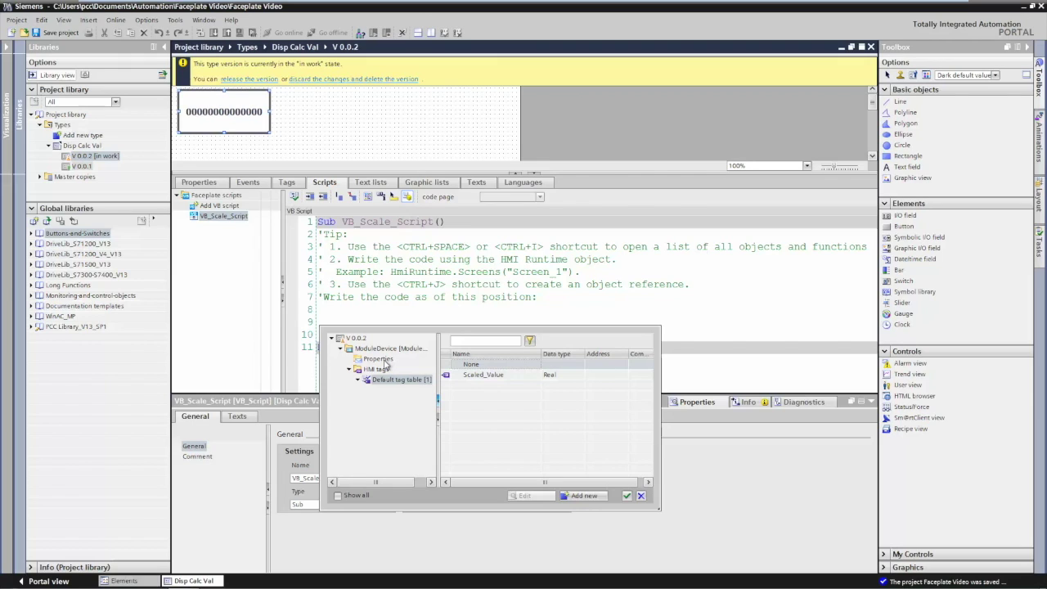
# Write SmartTags("Scaled_Value") = SmartTags("Properties\Tag_to_scale") * 10 using the tag picker.
pyautogui.click(476, 375)
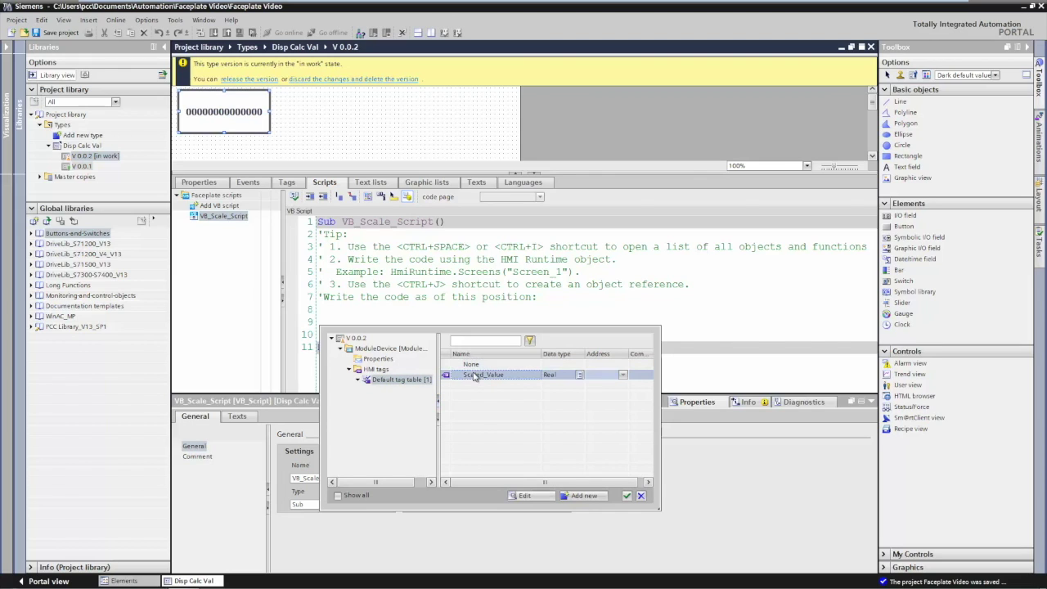
pyautogui.click(627, 497)
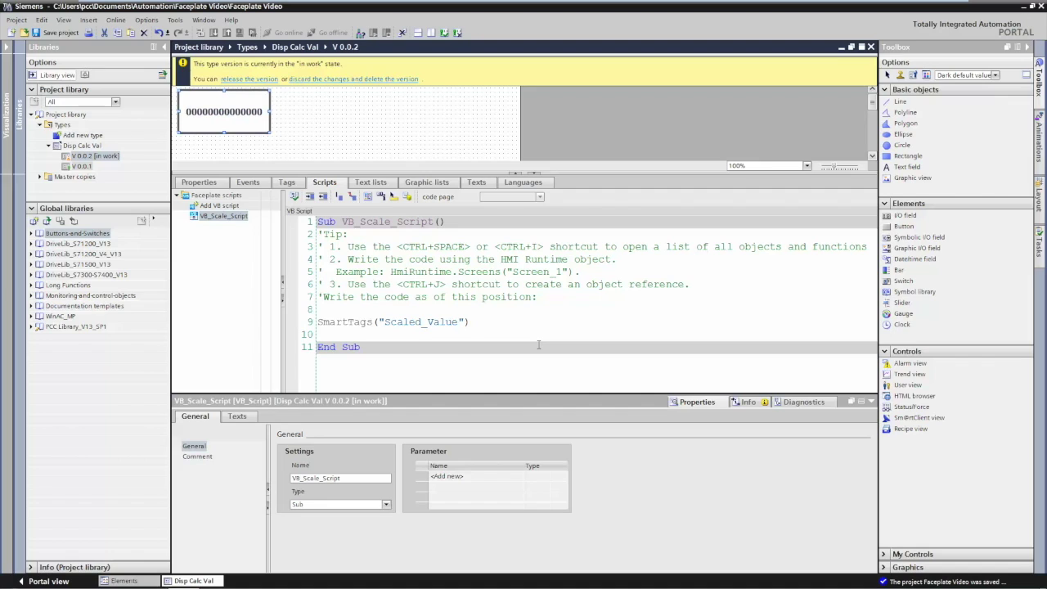
pyautogui.write('=')
pyautogui.click(408, 197)
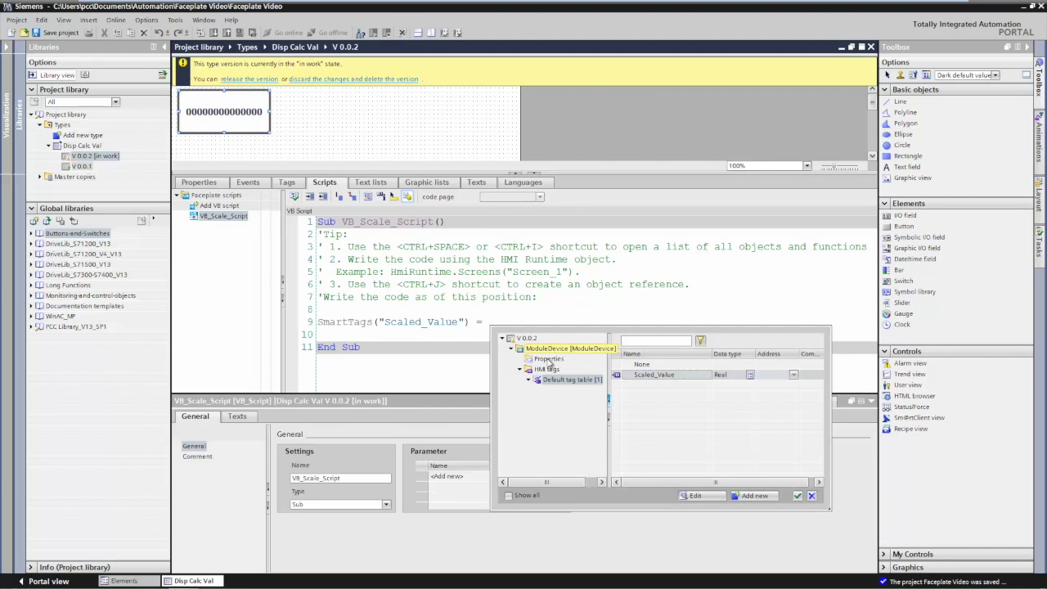
pyautogui.click(547, 360)
pyautogui.click(661, 377)
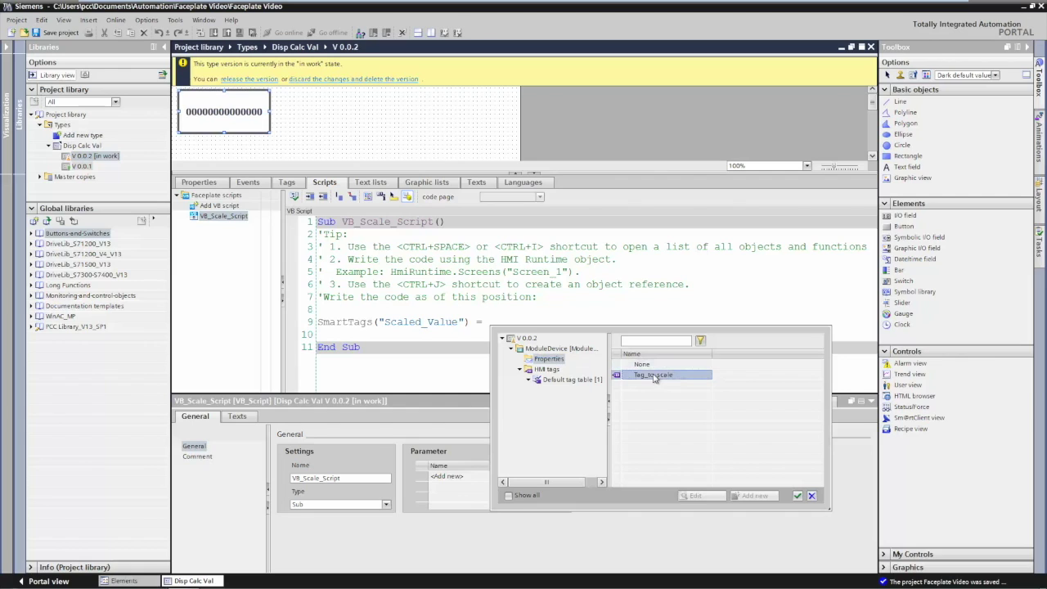
pyautogui.click(797, 496)
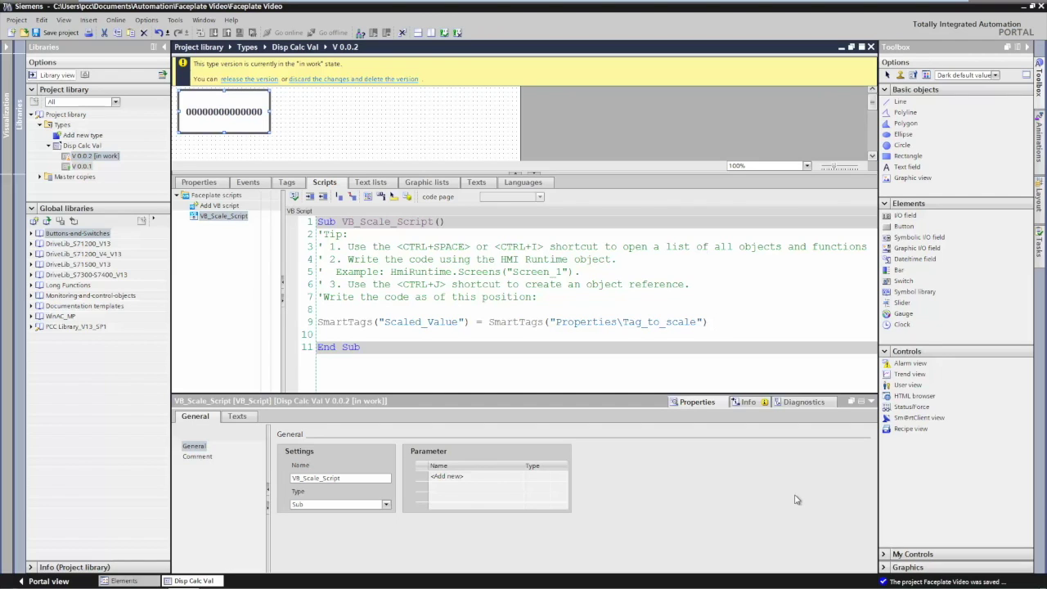
pyautogui.write('* 10')
# Bind the faceplate's I/O field_2 to the Scaled_Value tag and set its mode to Output.
pyautogui.click(227, 122)
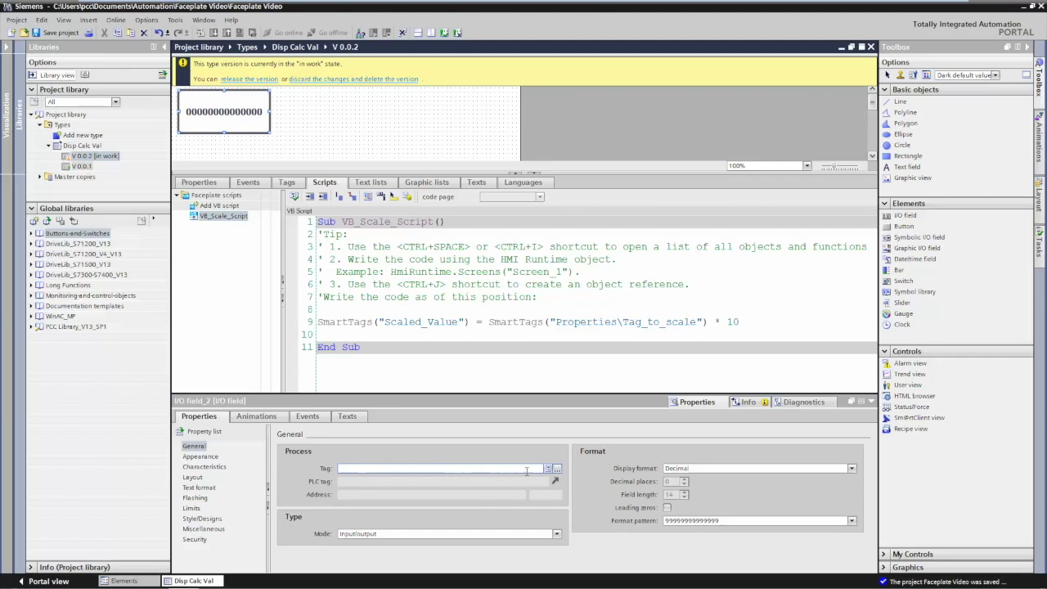
pyautogui.click(556, 469)
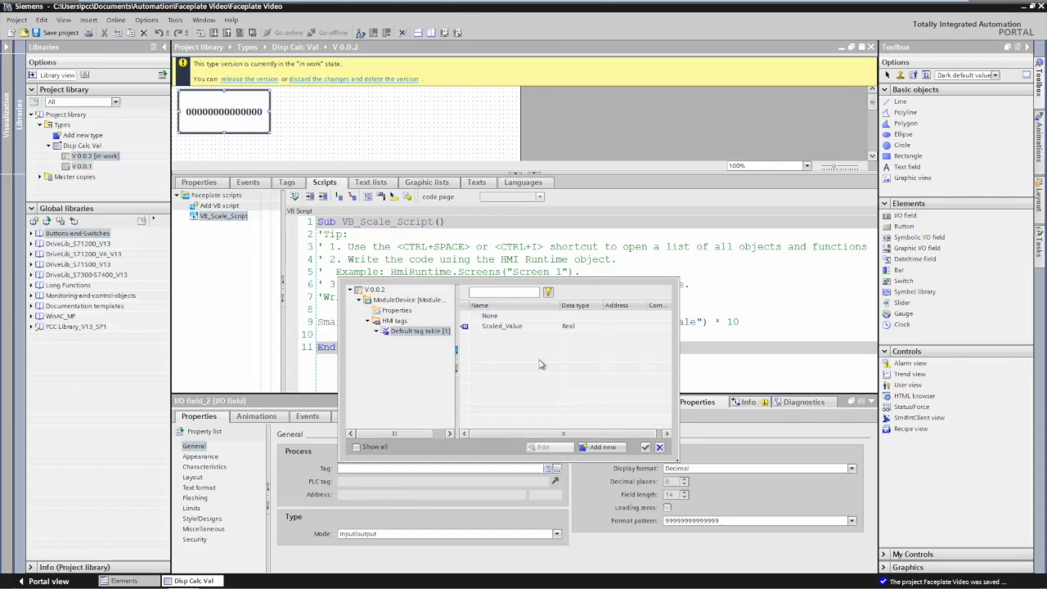
pyautogui.click(500, 327)
pyautogui.click(646, 446)
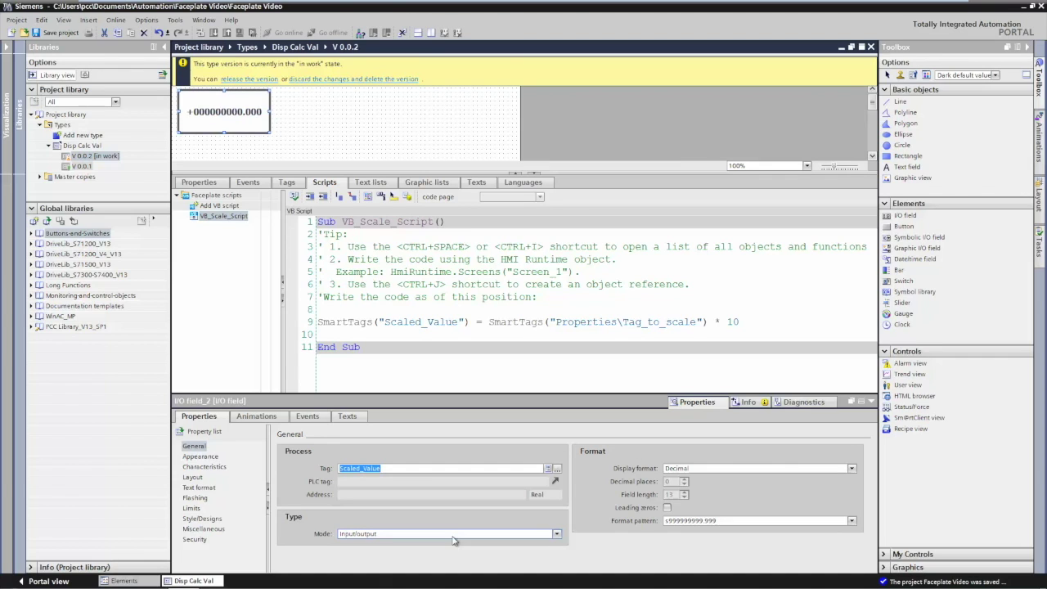
pyautogui.click(548, 535)
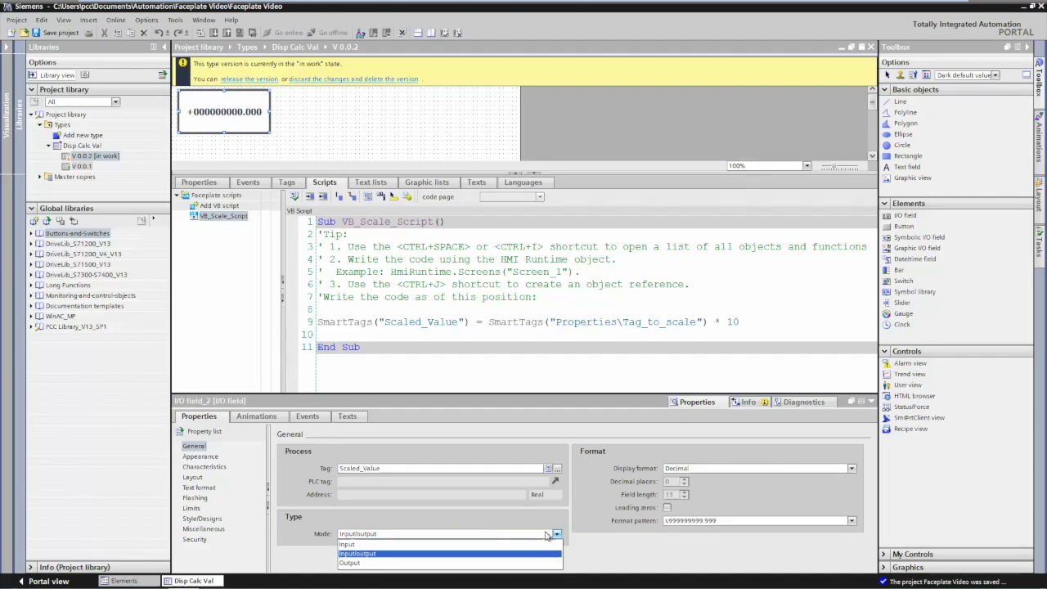
pyautogui.click(353, 563)
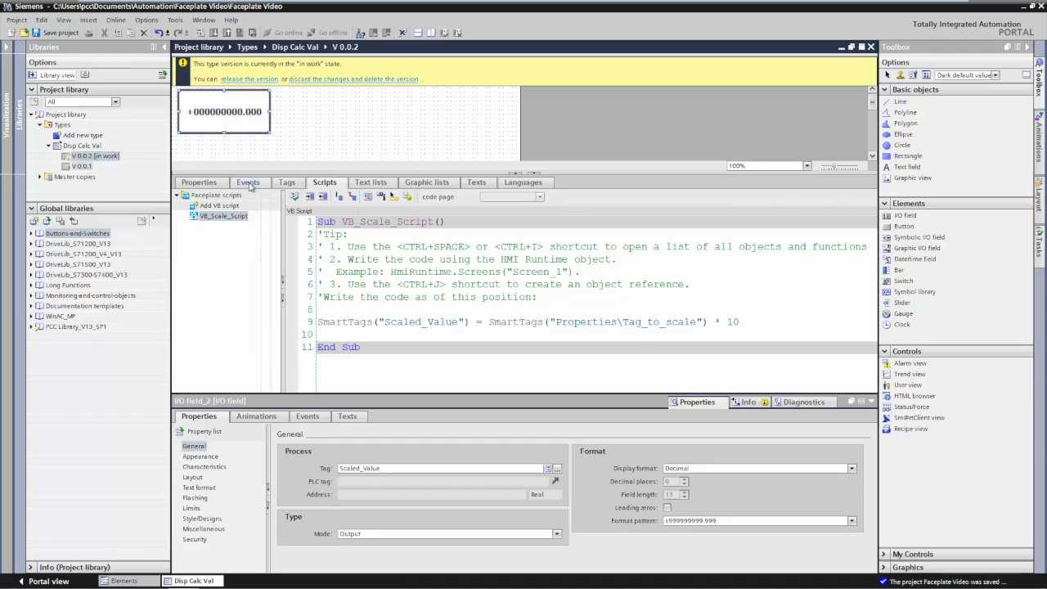
# Attach VB_Scale_Script from VB functions to Tag_to_scale's ChangeValue event.
pyautogui.click(201, 183)
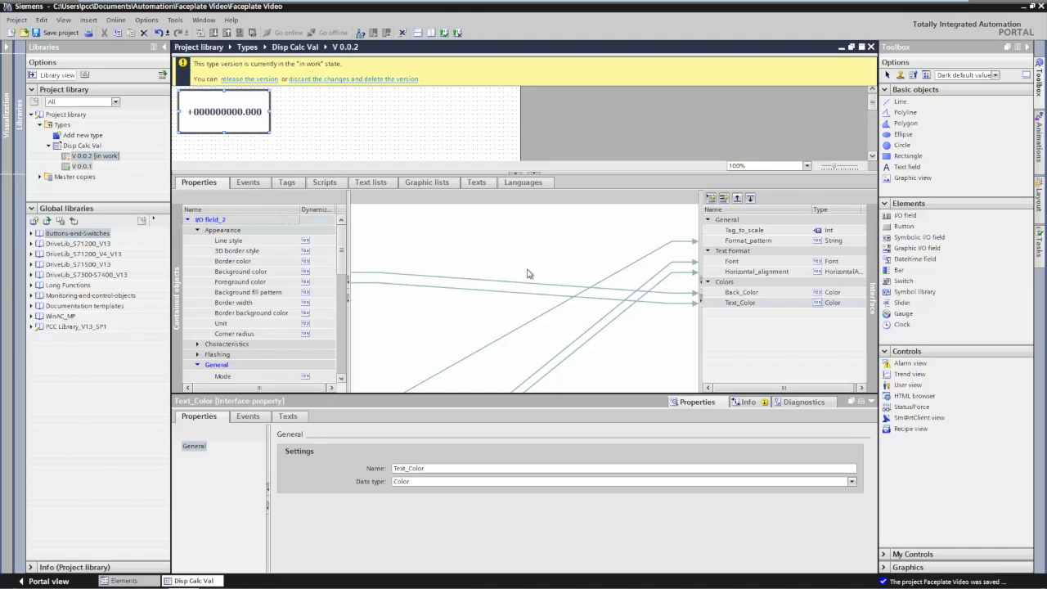
pyautogui.click(743, 231)
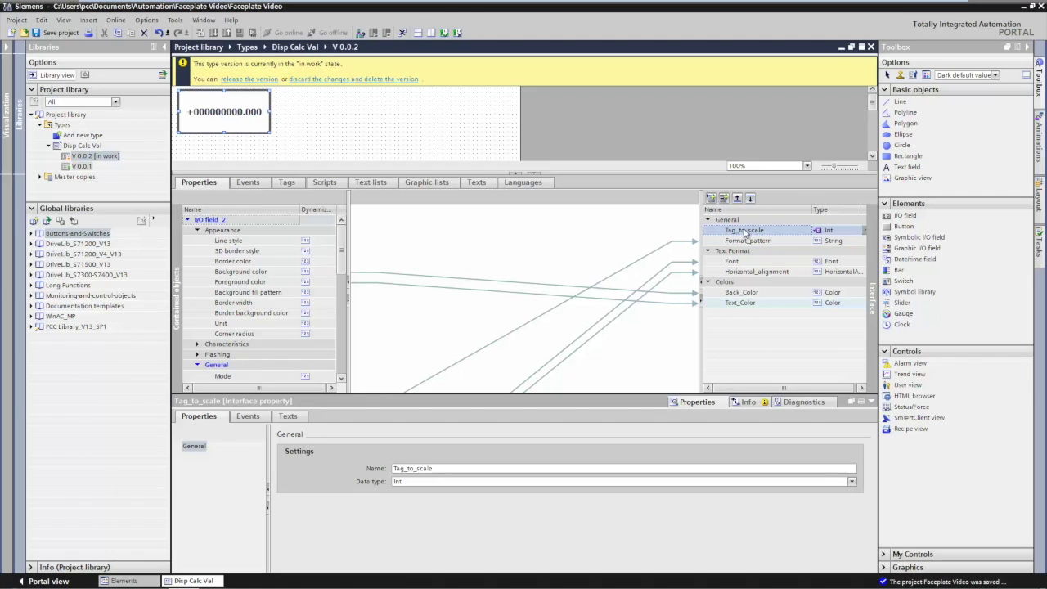
pyautogui.click(248, 417)
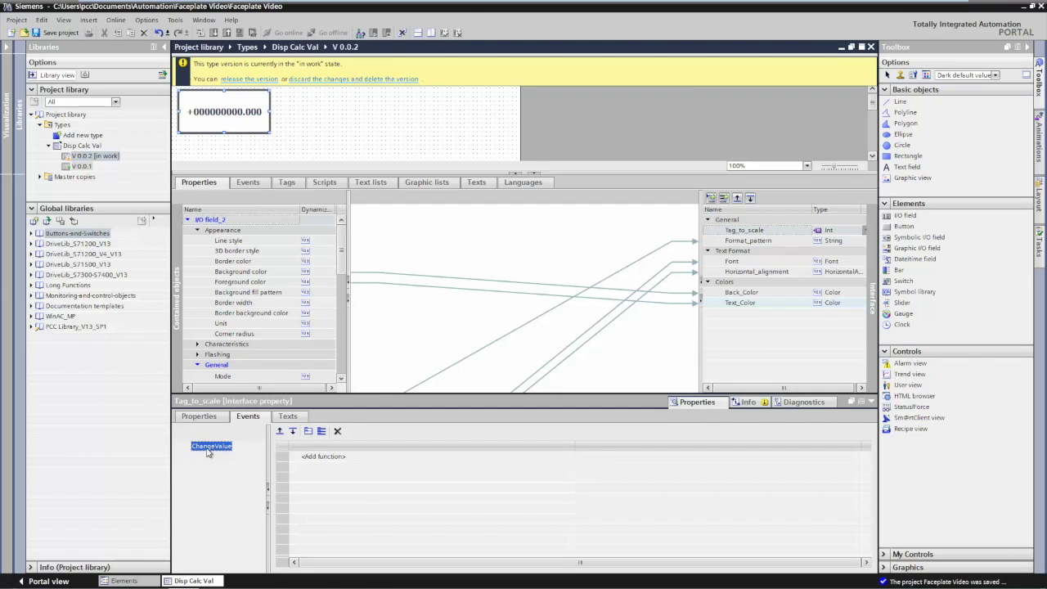
pyautogui.click(324, 458)
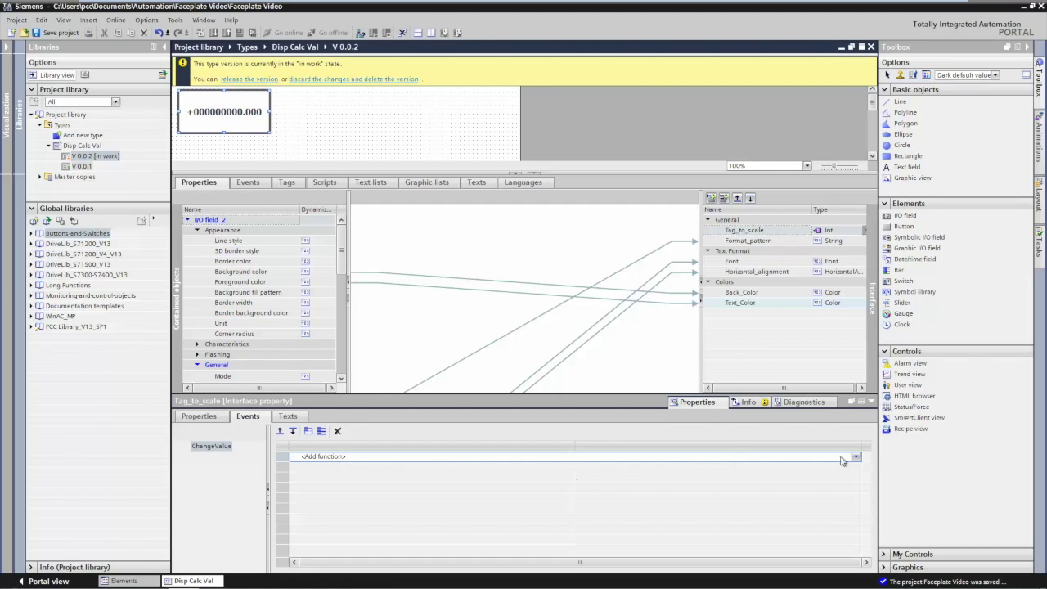
pyautogui.click(857, 459)
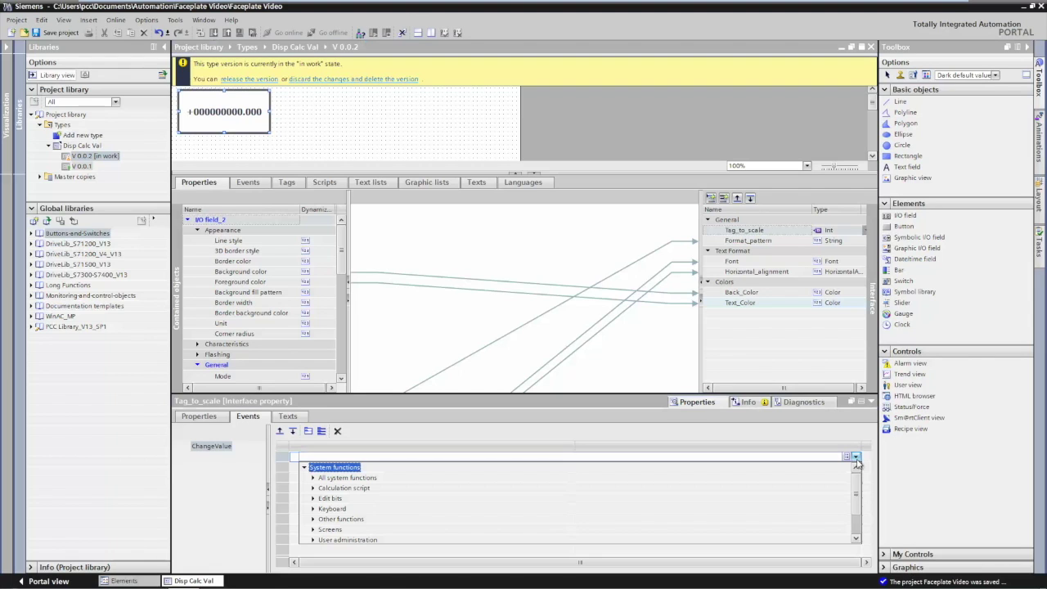
pyautogui.scroll(-1, 856, 490)
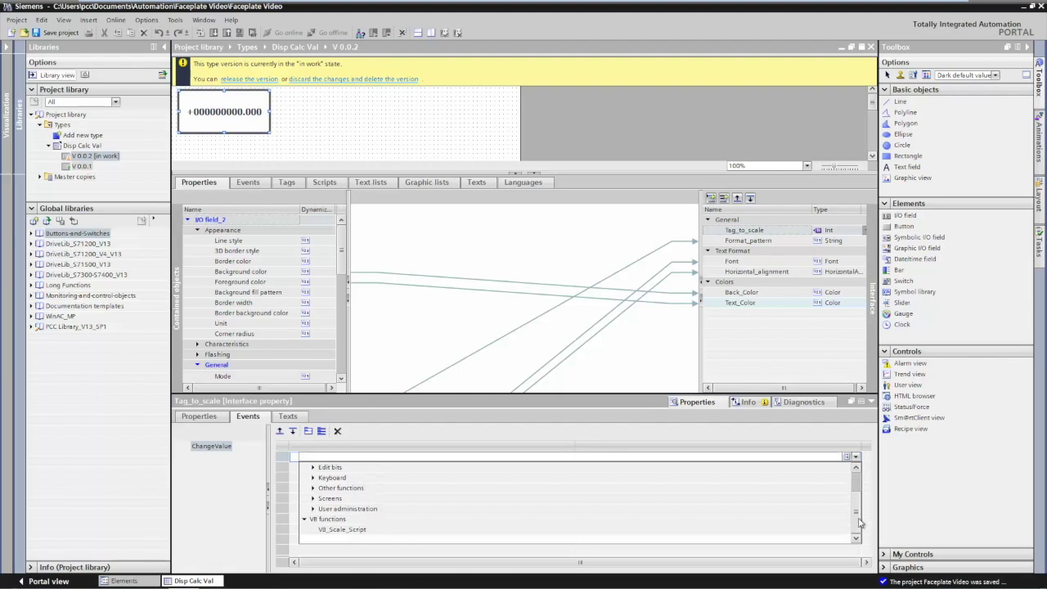
pyautogui.click(343, 531)
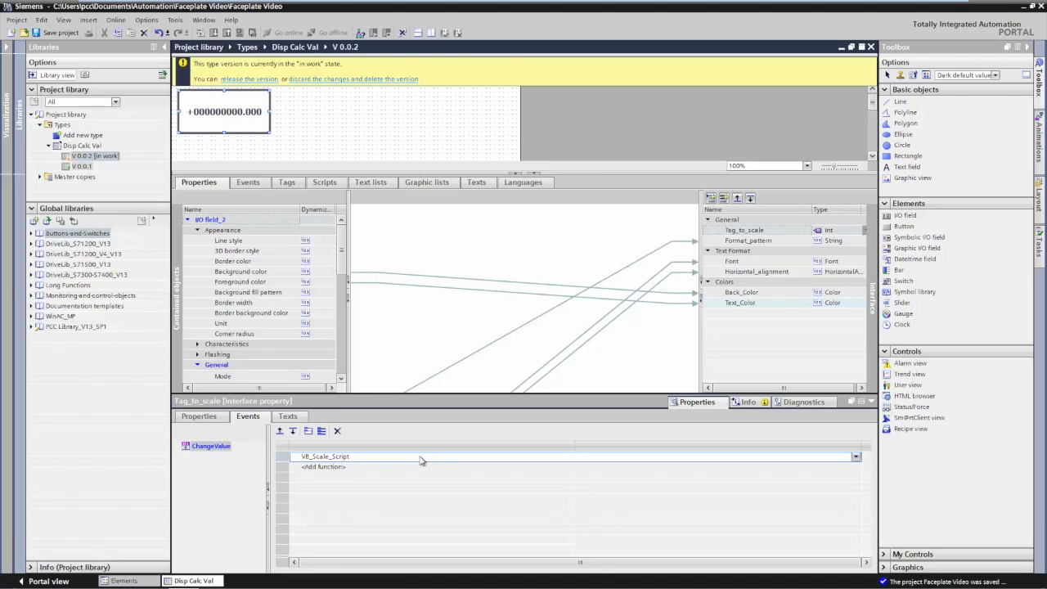
# Release Disp Calc Val V 0.0.2 in the Release type version dialog and reopen the Demo screen.
pyautogui.click(245, 80)
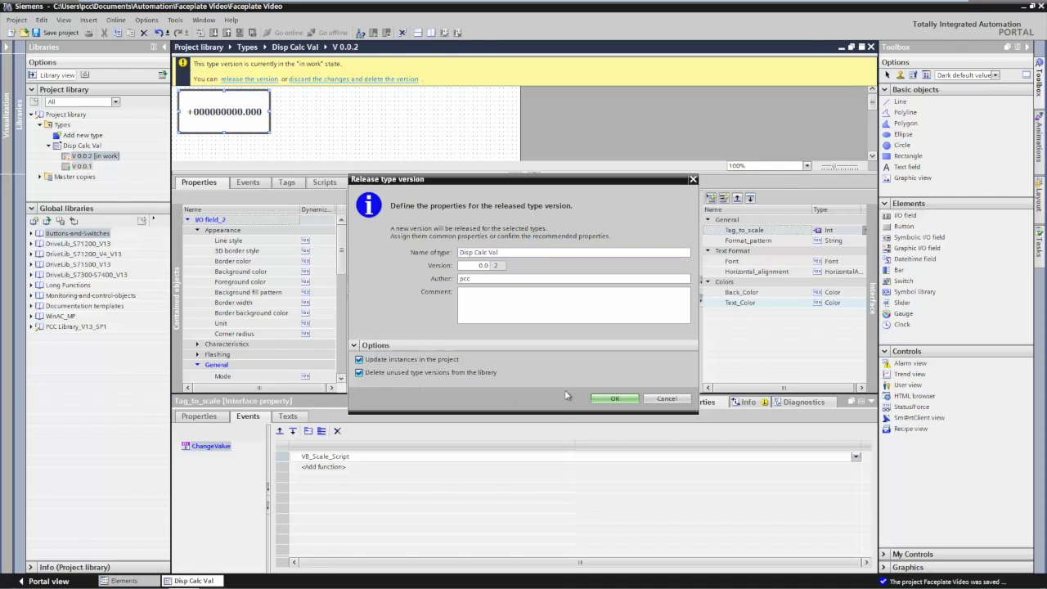
pyautogui.click(614, 398)
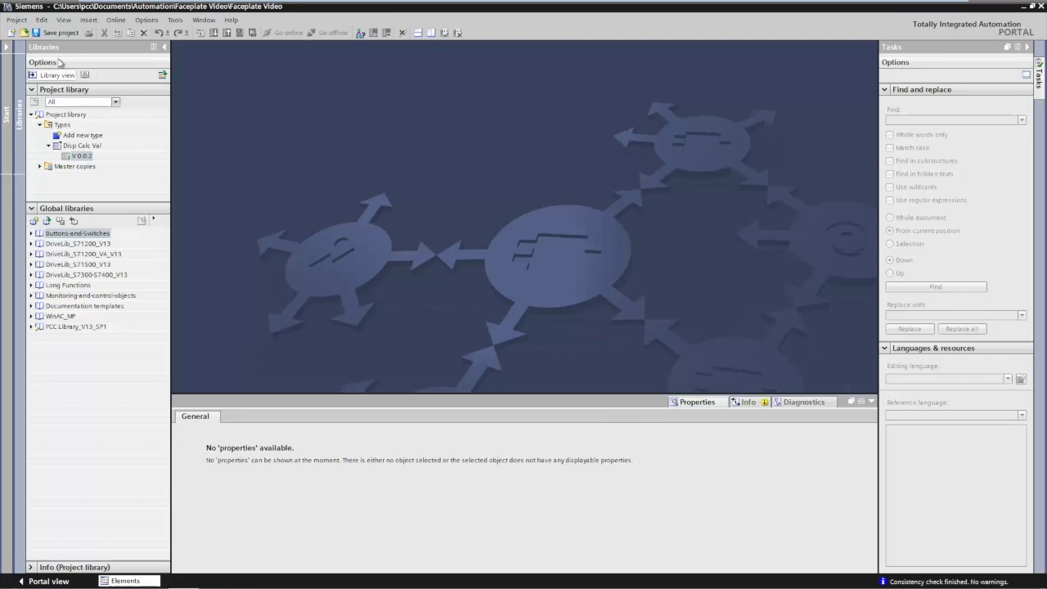
pyautogui.click(6, 50)
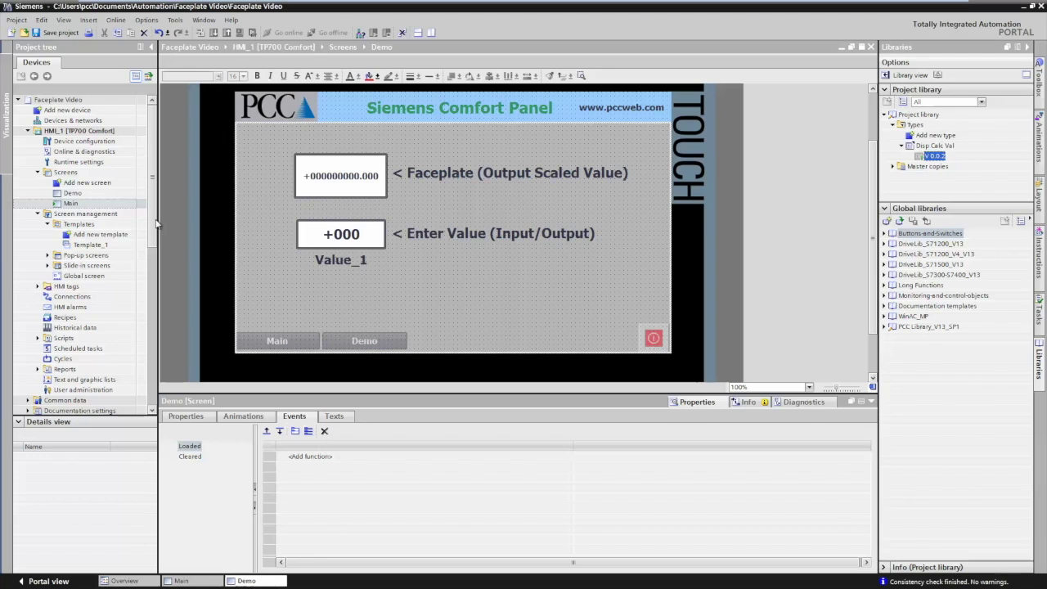
# Show the Interface properties of the Disp Calc Val_1 instance on the Demo screen.
pyautogui.click(342, 172)
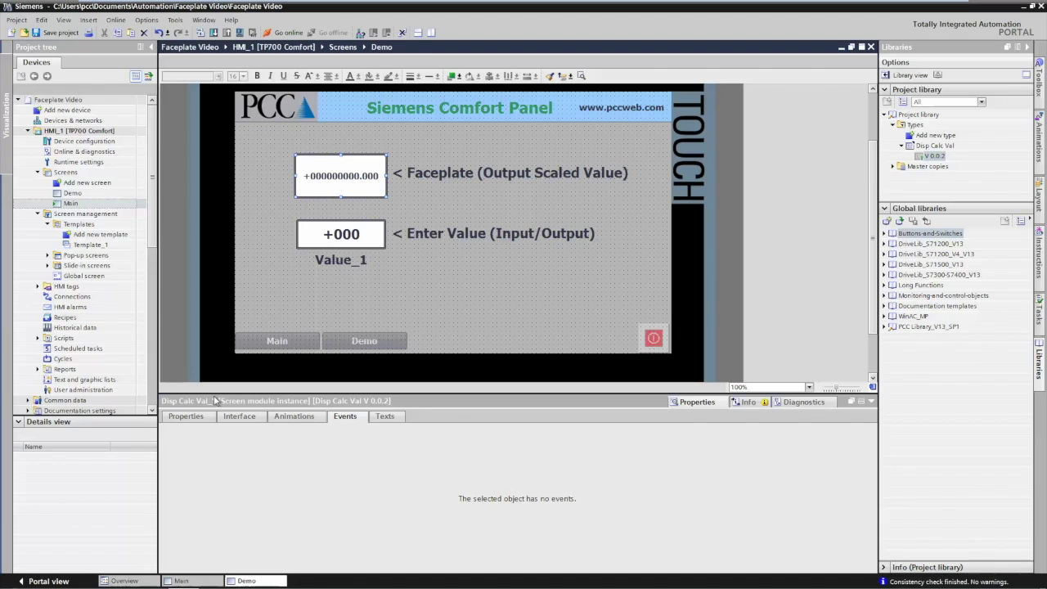
pyautogui.click(187, 417)
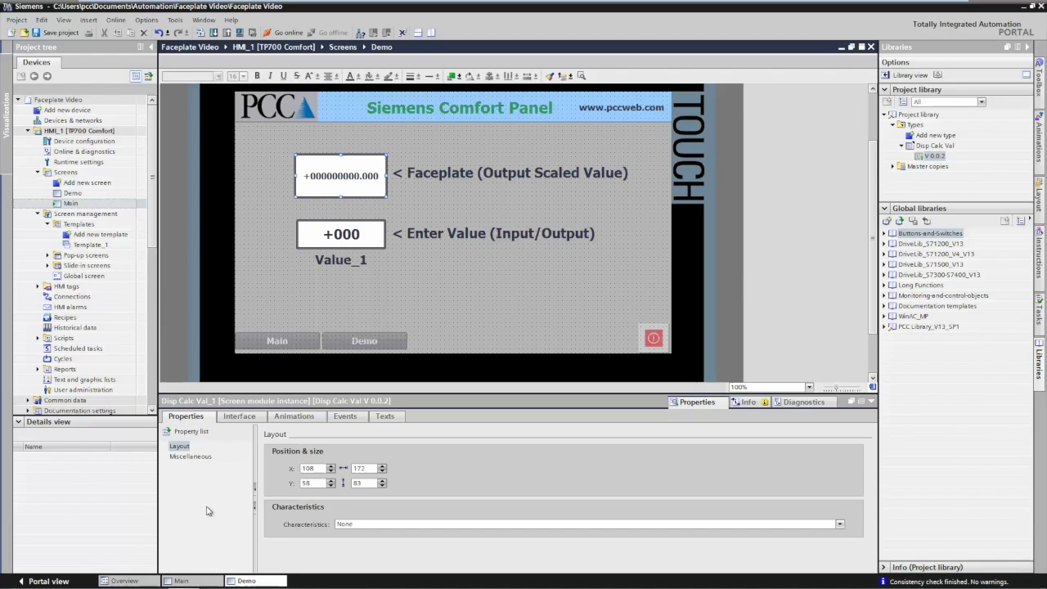
pyautogui.click(245, 419)
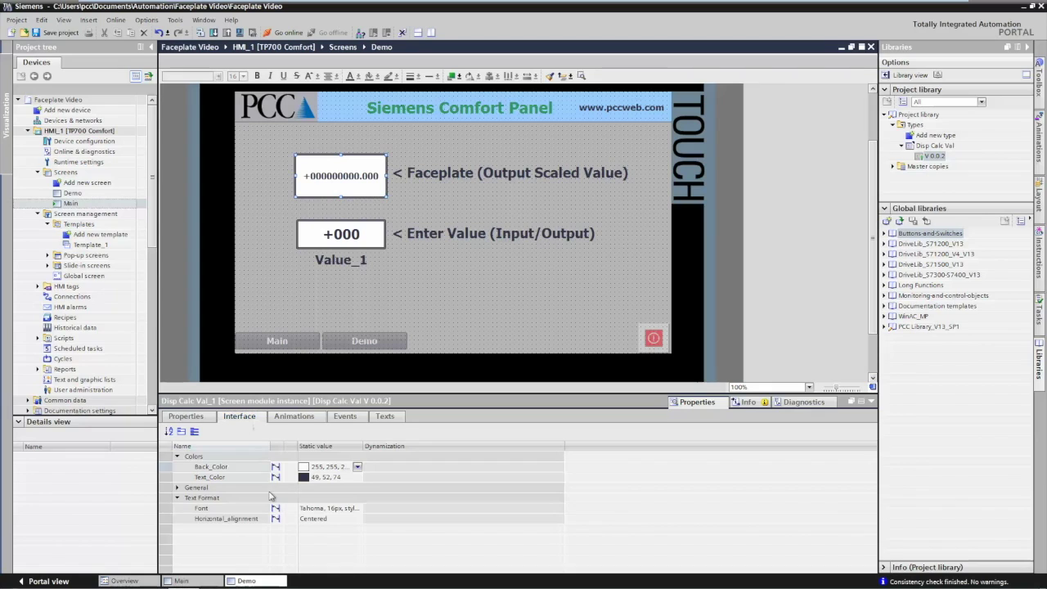
# Set the faceplate's Back_Color to light yellow (255, 255, 153).
pyautogui.click(209, 469)
pyautogui.click(357, 467)
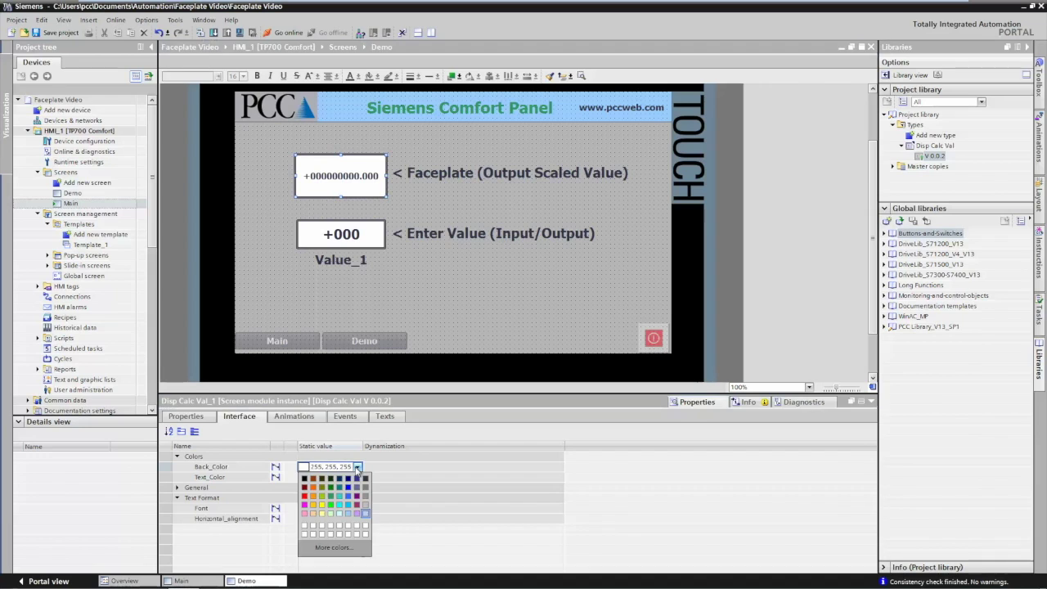
pyautogui.click(321, 514)
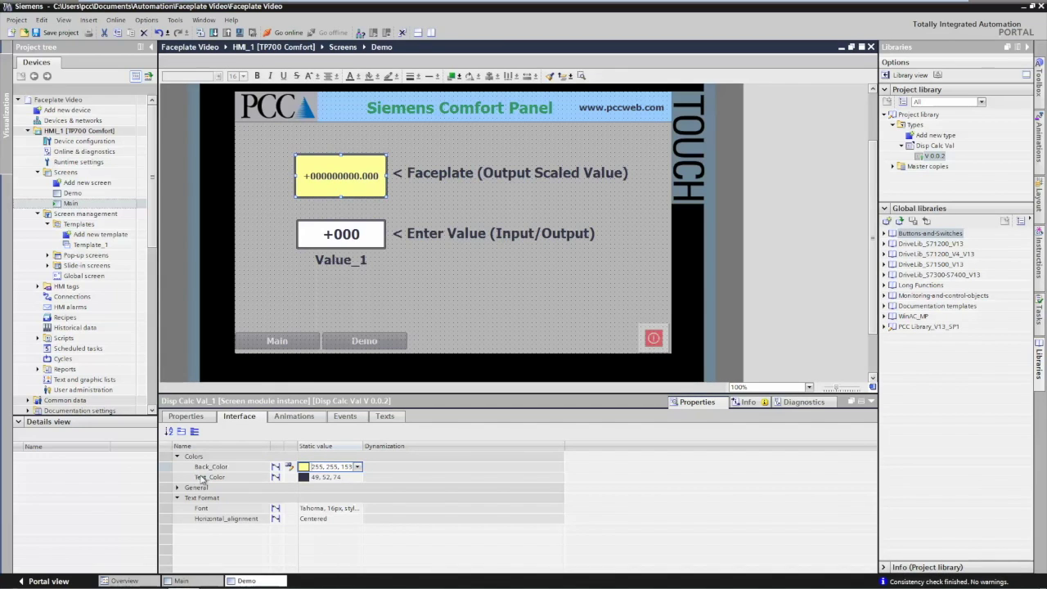
# Set the faceplate's Text_Color to blue (0, 0, 255).
pyautogui.click(344, 477)
pyautogui.click(357, 477)
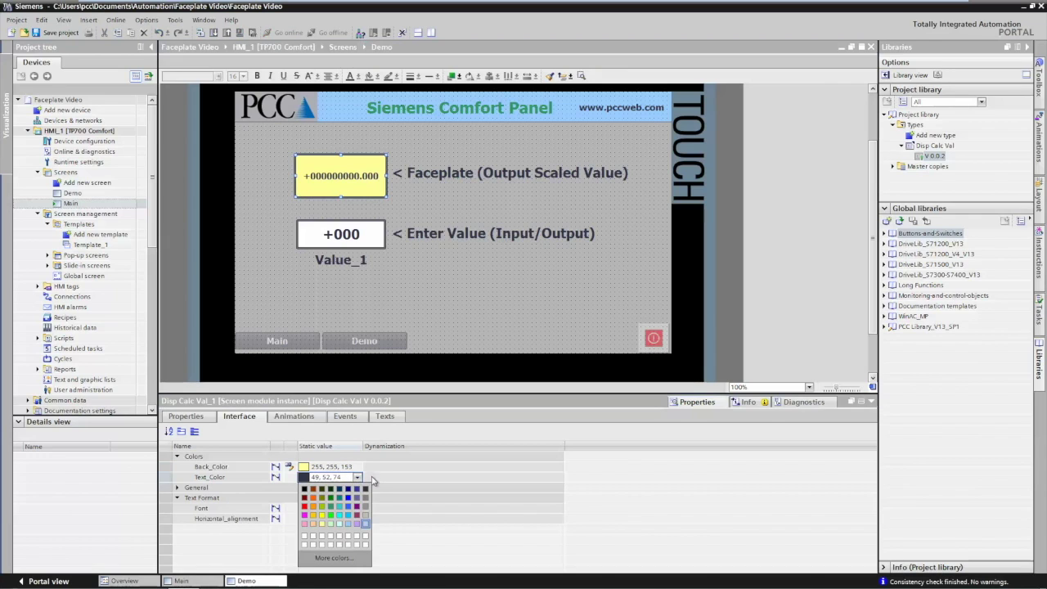
pyautogui.click(351, 506)
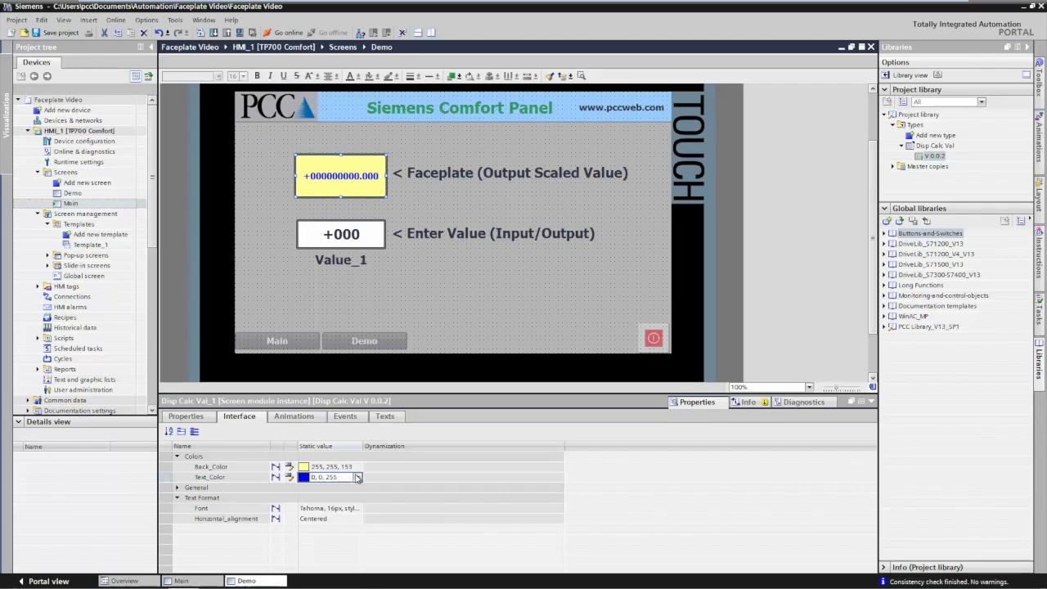
pyautogui.click(177, 488)
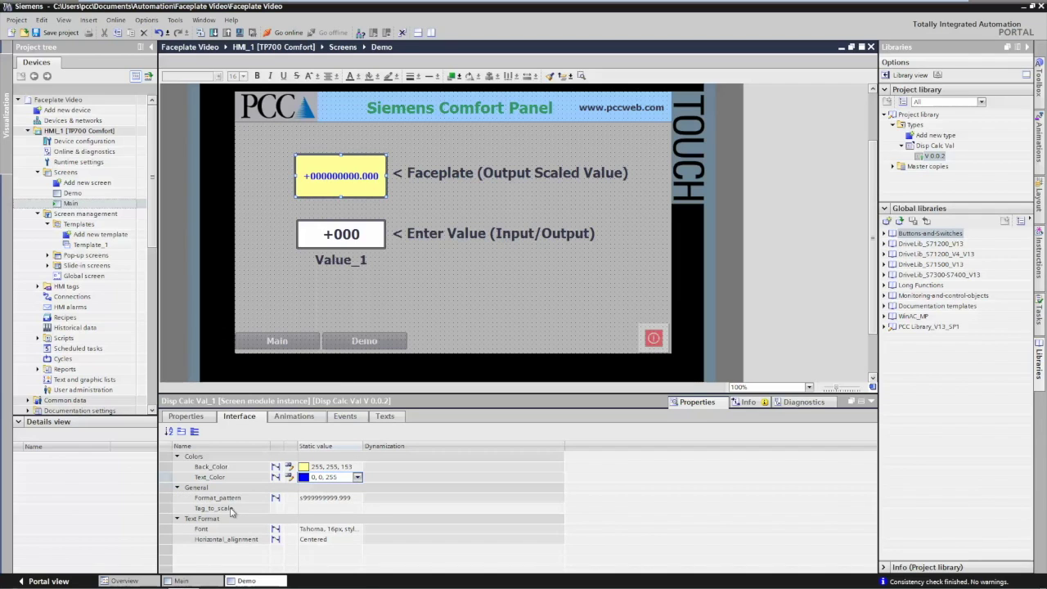
# Set Disp Calc Val_1's Format_pattern to s9999 so it previews as +0000.
pyautogui.click(327, 499)
pyautogui.click(358, 498)
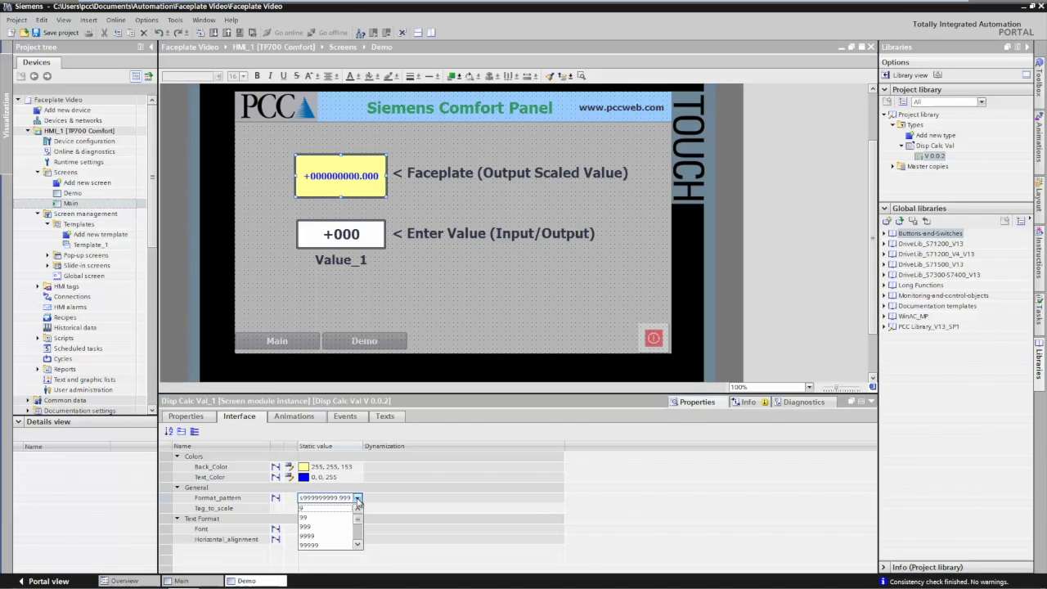
pyautogui.scroll(-1, 360, 528)
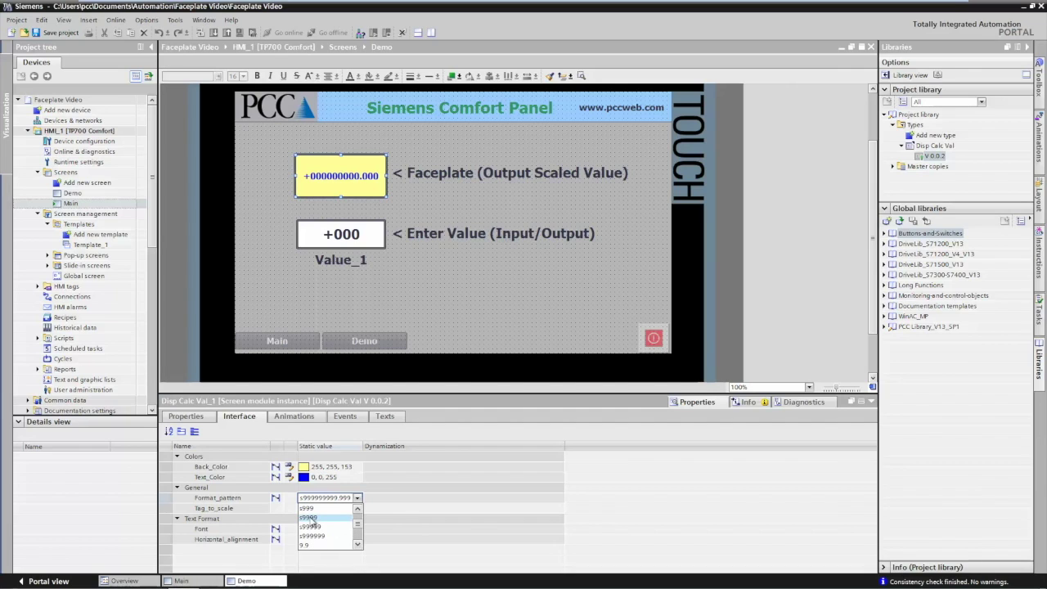
pyautogui.click(311, 519)
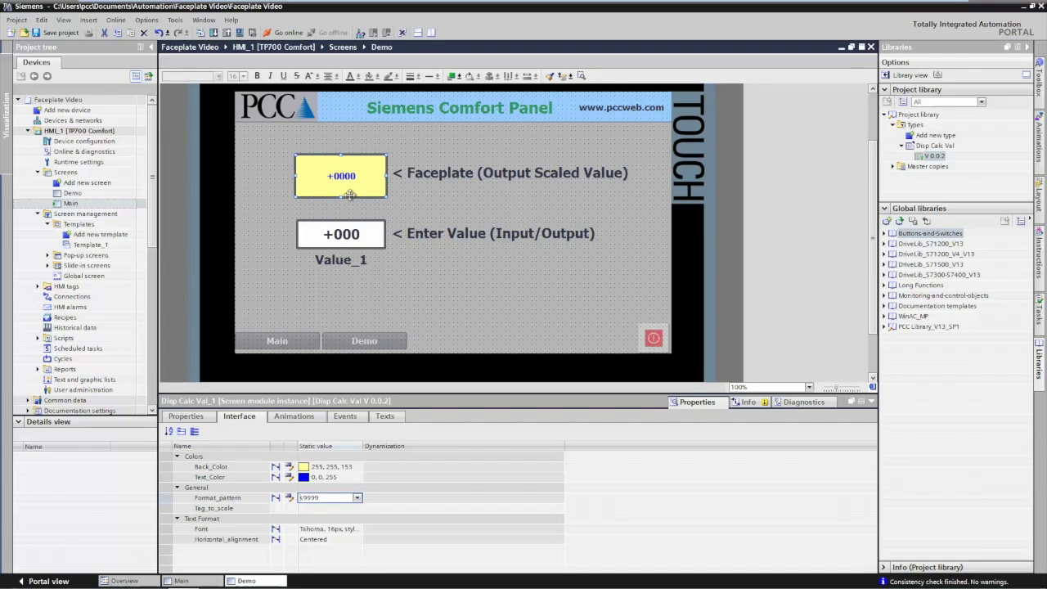
pyautogui.click(237, 511)
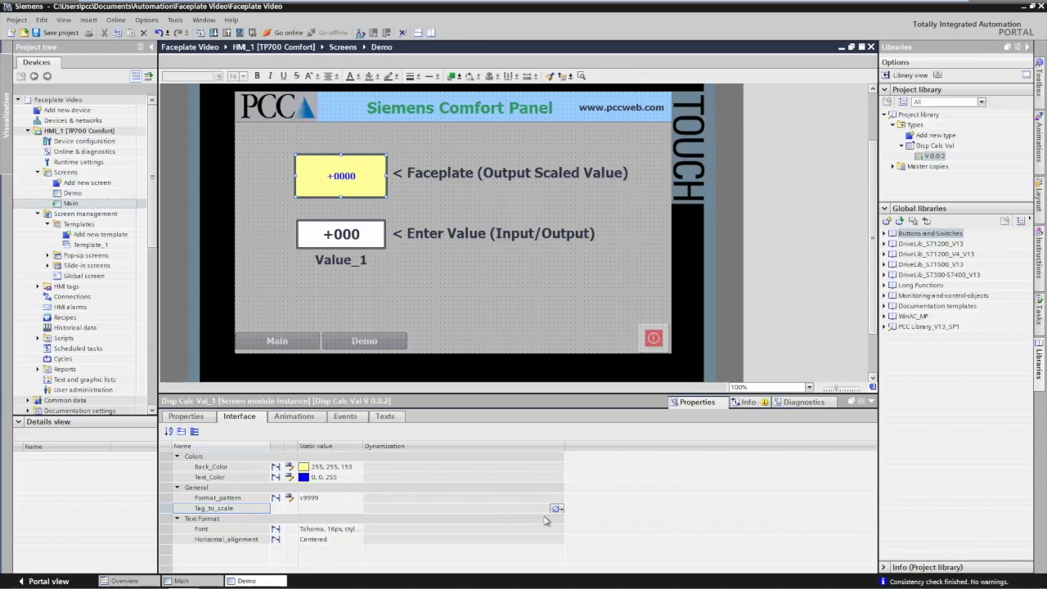
# Bind Tag_to_scale through HMI_Tag dynamization to the HMI tag Value_1.
pyautogui.click(558, 509)
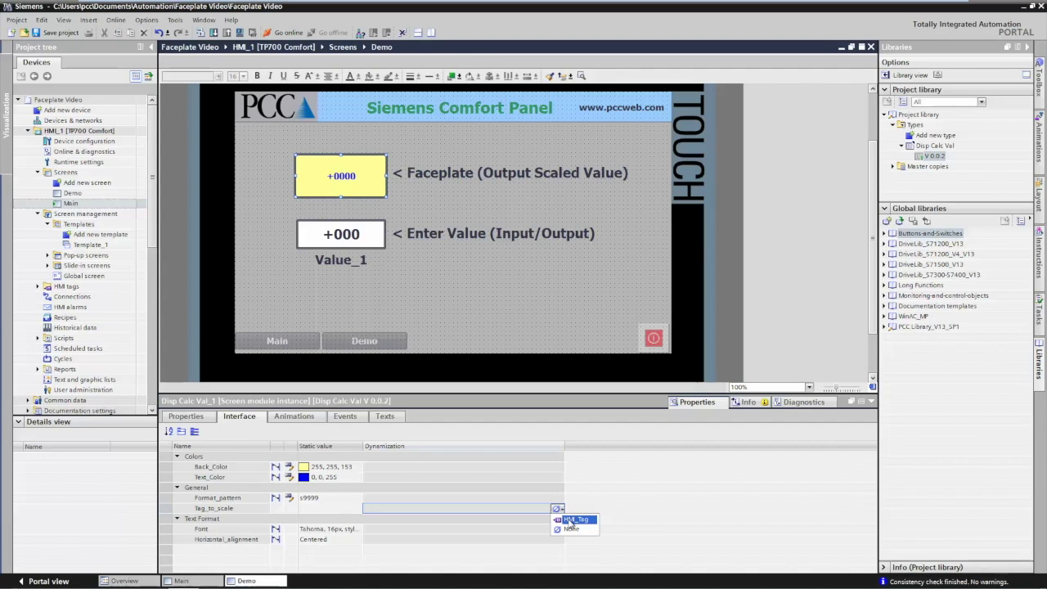
pyautogui.click(571, 521)
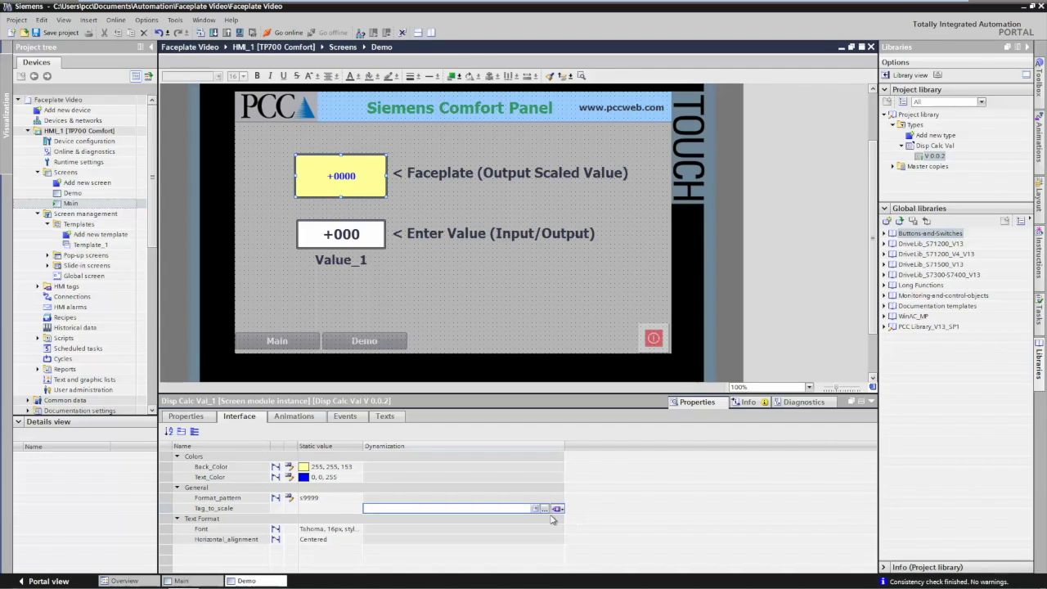
pyautogui.click(544, 509)
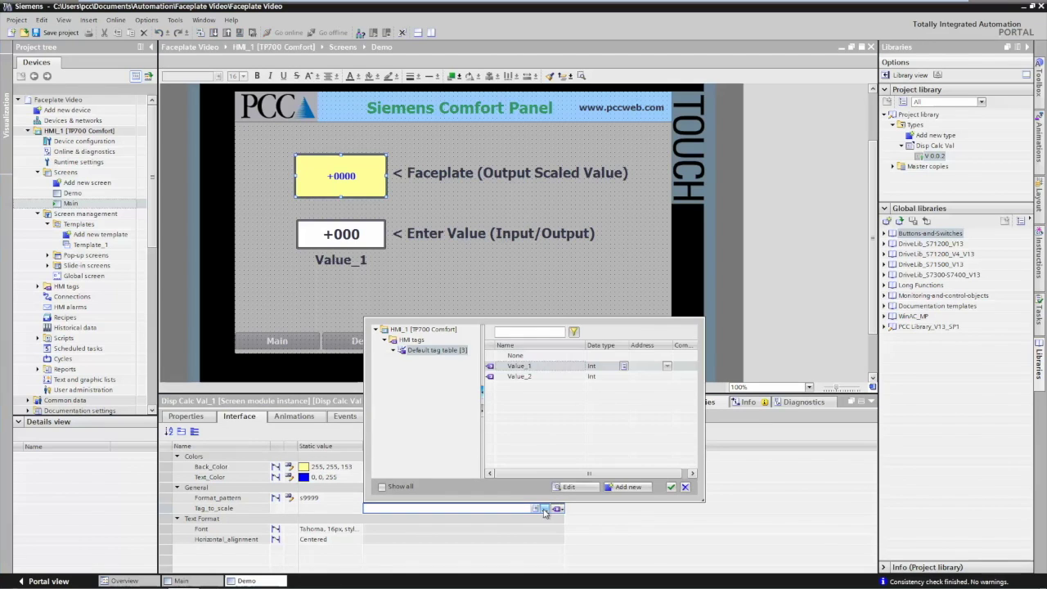
pyautogui.click(531, 372)
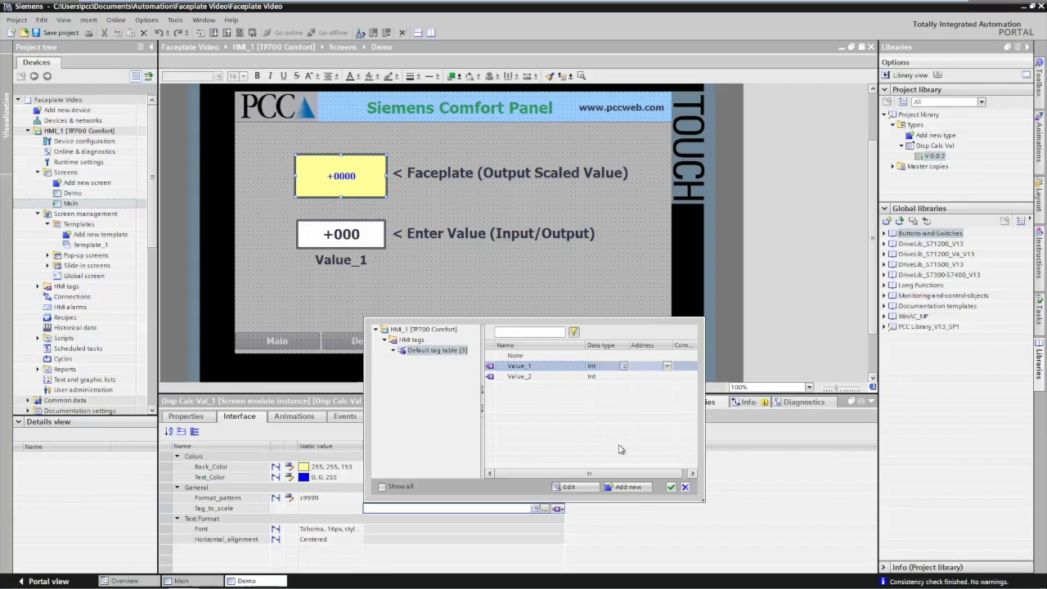
pyautogui.click(671, 487)
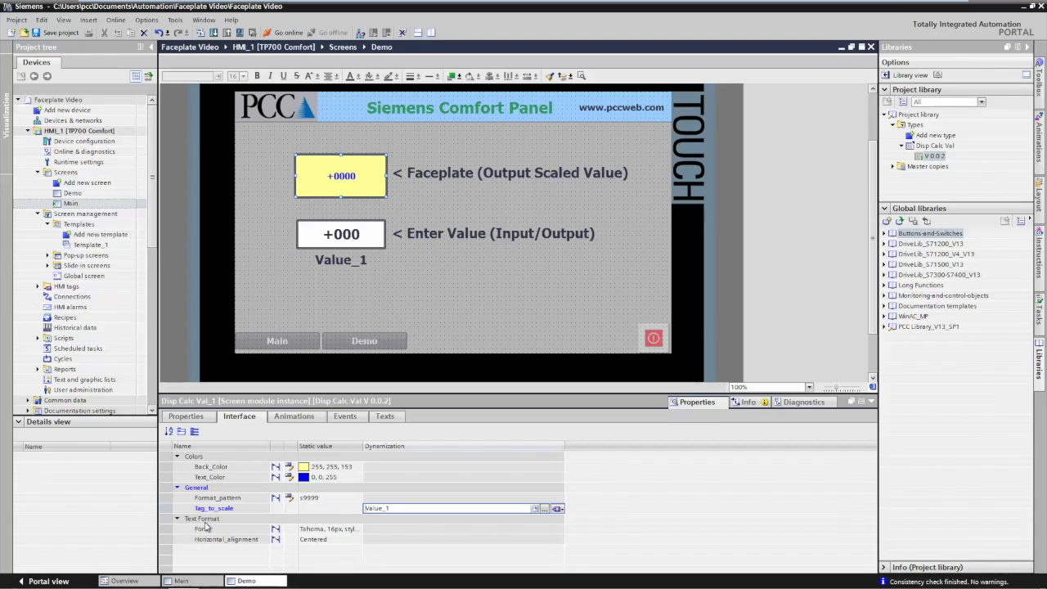
pyautogui.click(336, 534)
# Set the faceplate font to bold Tahoma, size 25.
pyautogui.click(362, 534)
pyautogui.click(360, 532)
pyautogui.moveTo(592, 247); pyautogui.dragTo(601, 264)
pyautogui.click(572, 292)
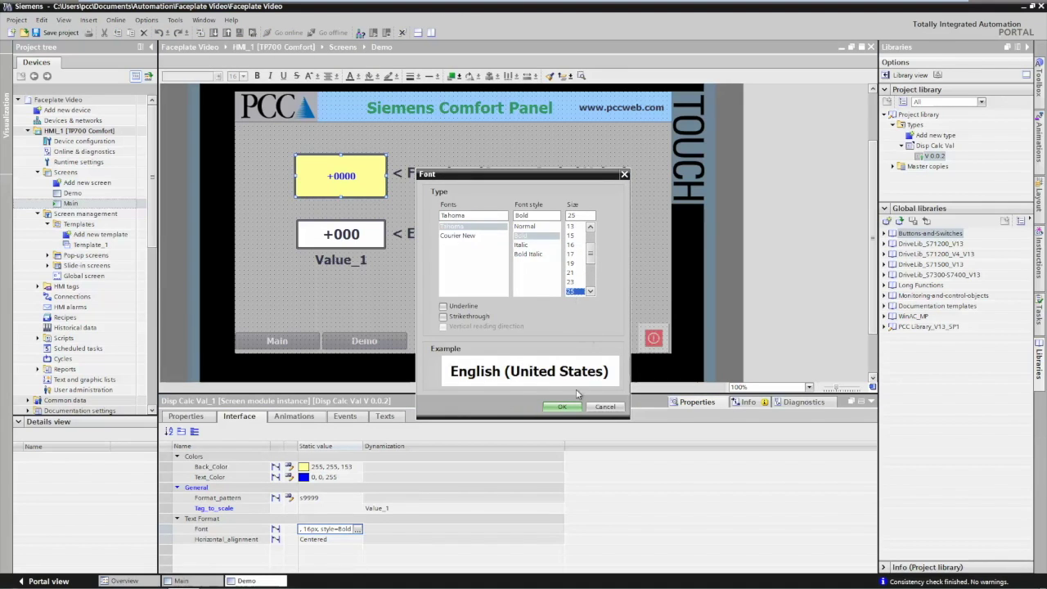
pyautogui.click(561, 406)
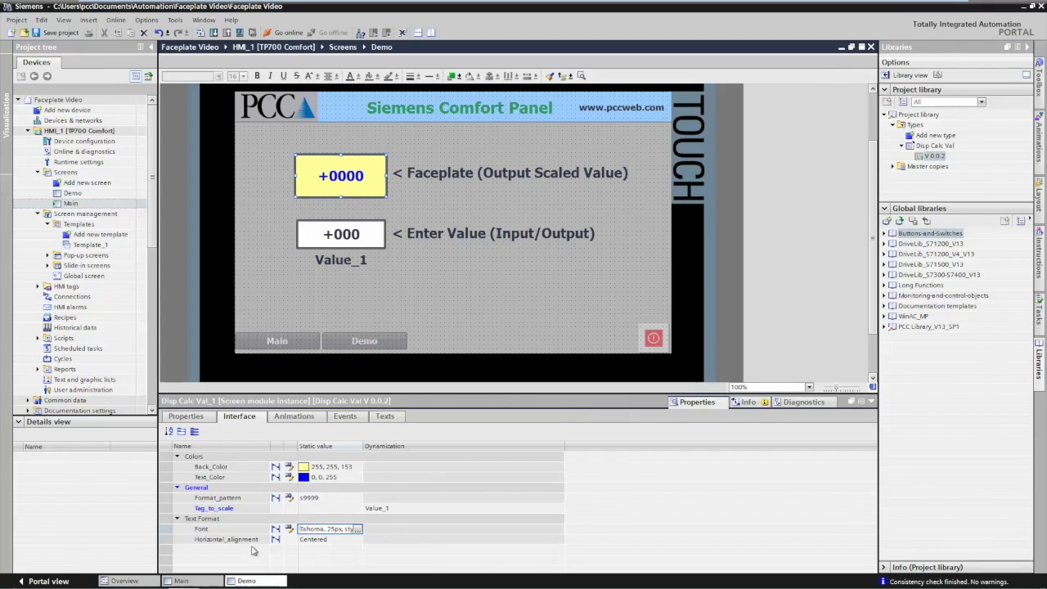
# Keep Horizontal_alignment Centered, then compile HMI_1 and start the runtime simulation.
pyautogui.click(343, 540)
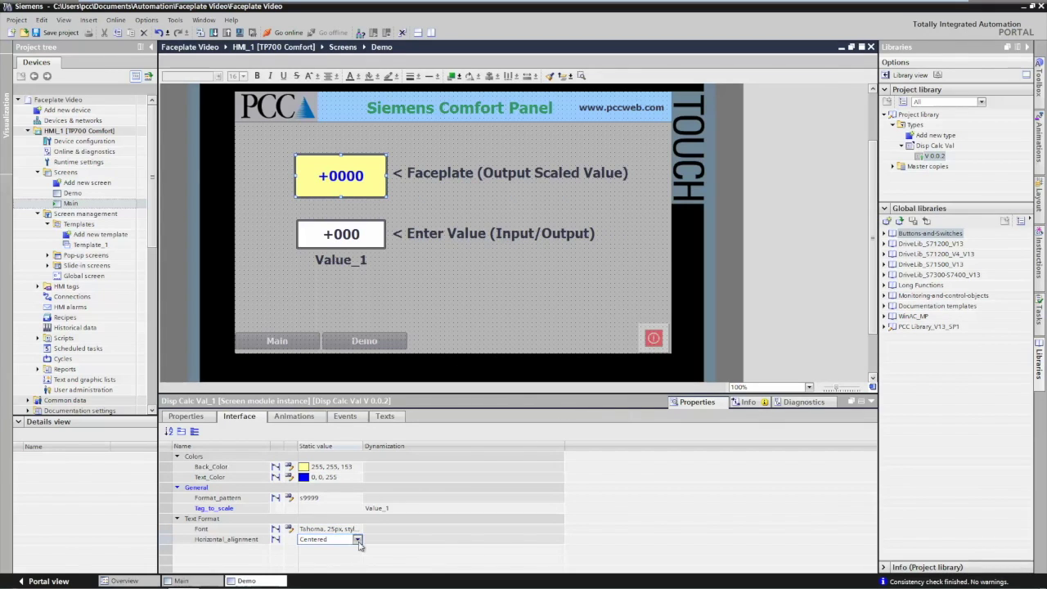
pyautogui.click(357, 539)
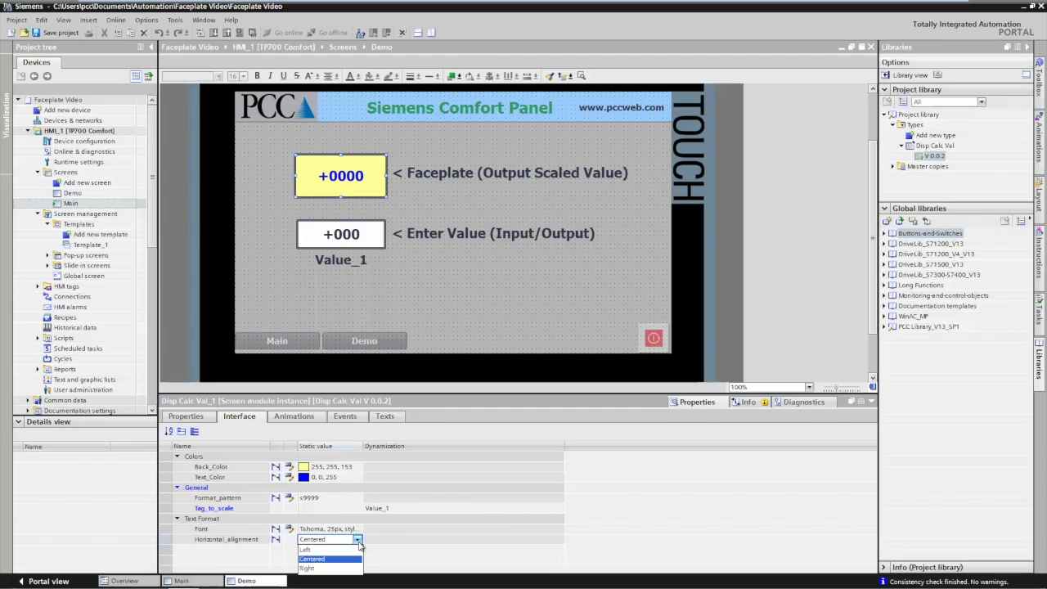
pyautogui.click(331, 559)
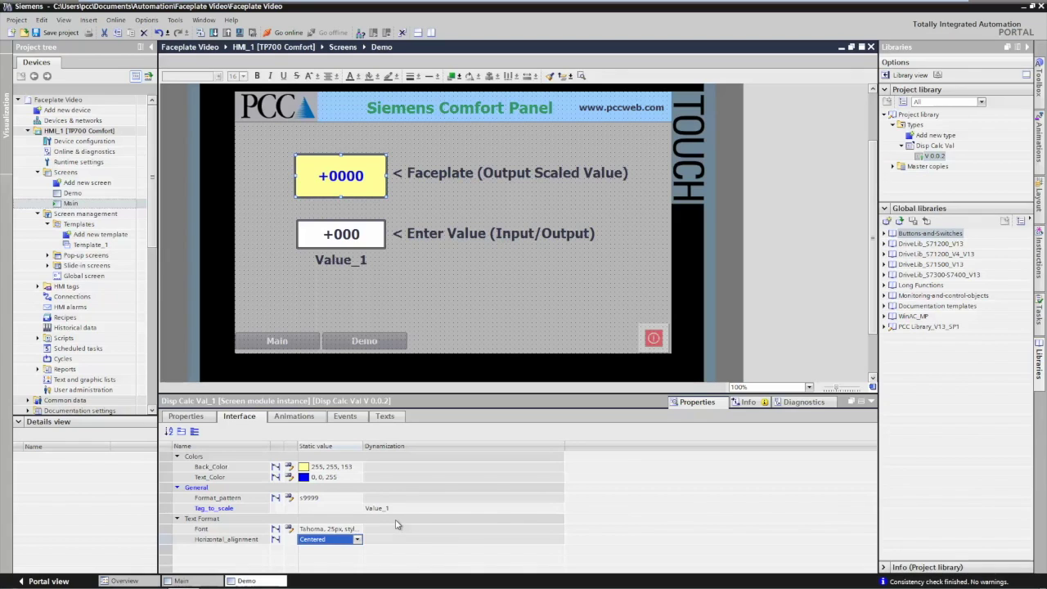
pyautogui.click(86, 131)
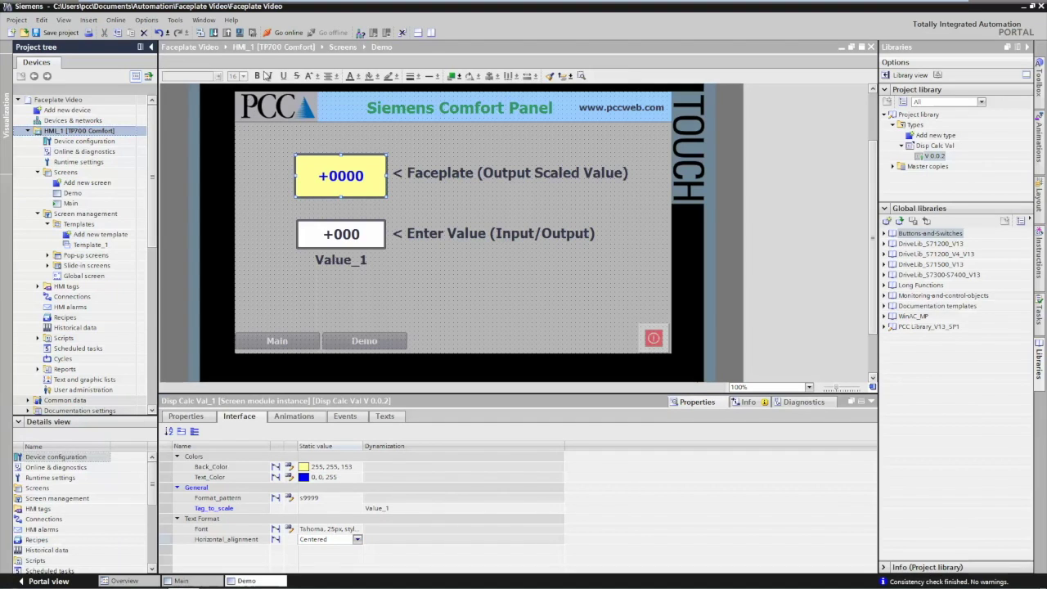
pyautogui.click(240, 33)
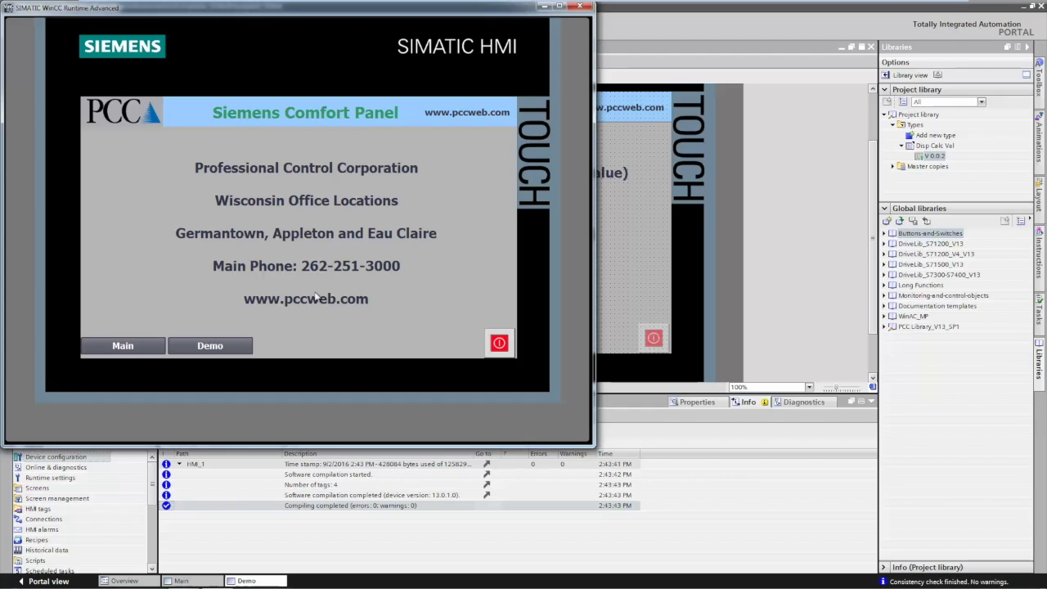
# Open the Demo screen and enter 10 in Value_1, so the faceplate shows +100.
pyautogui.click(229, 347)
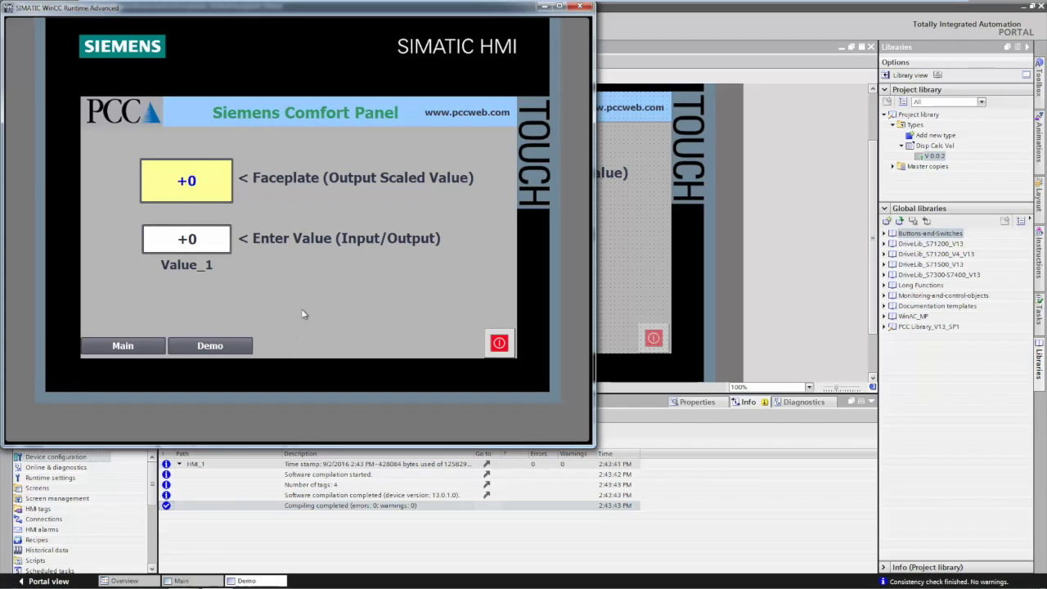
pyautogui.click(198, 238)
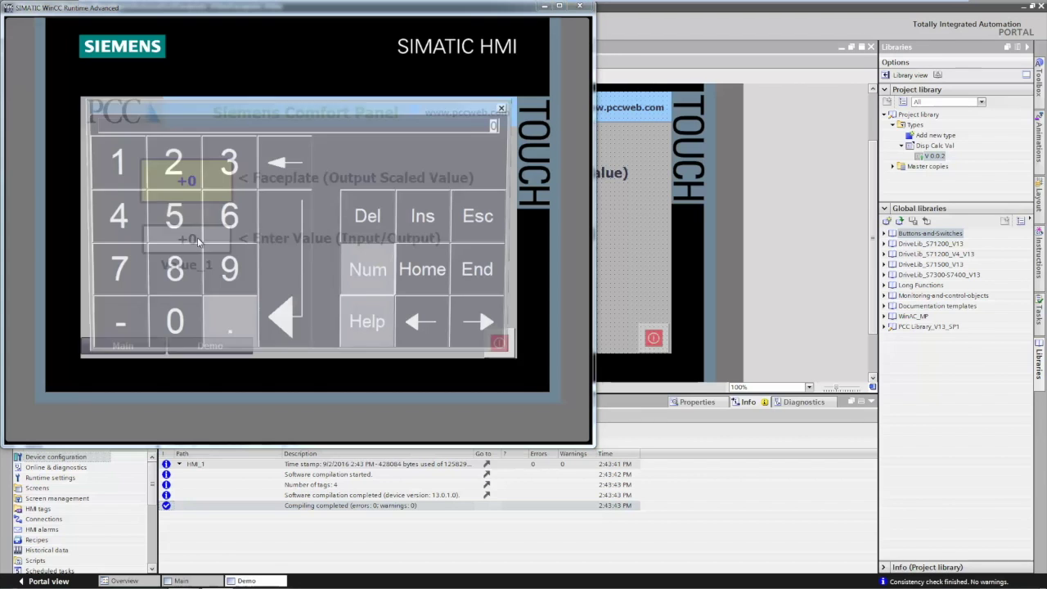
pyautogui.click(106, 160)
pyautogui.click(175, 327)
pyautogui.click(282, 276)
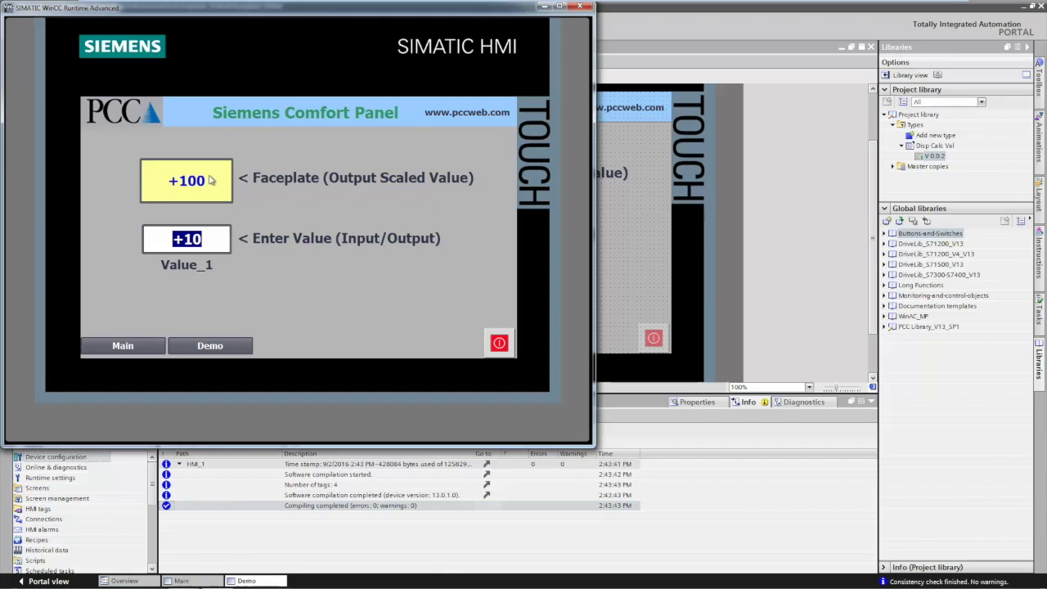
# Enter 1 in Value_1, so the faceplate shows +10.
pyautogui.click(188, 239)
pyautogui.click(112, 162)
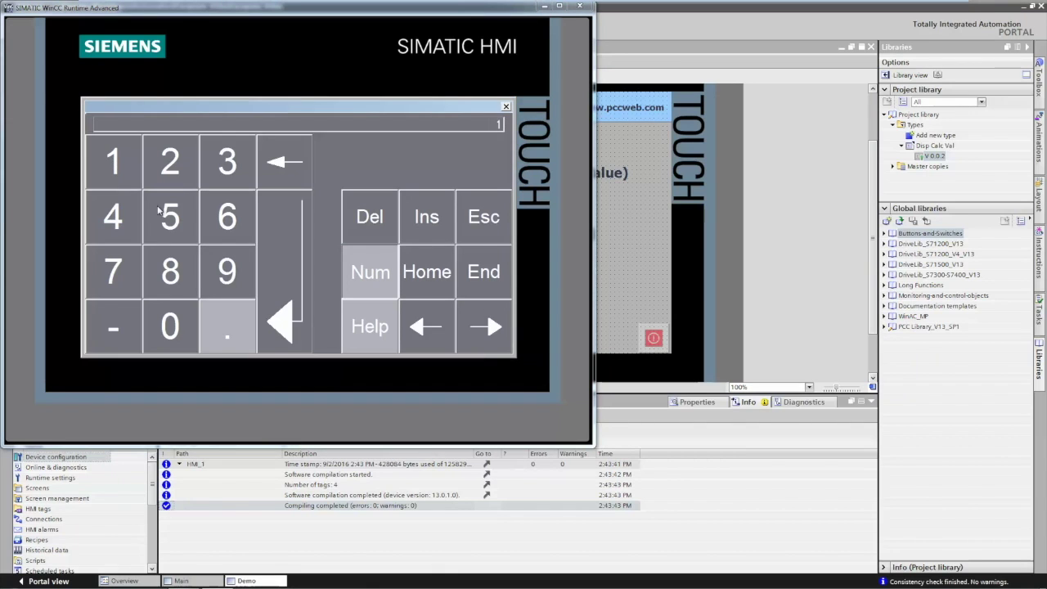
pyautogui.click(284, 281)
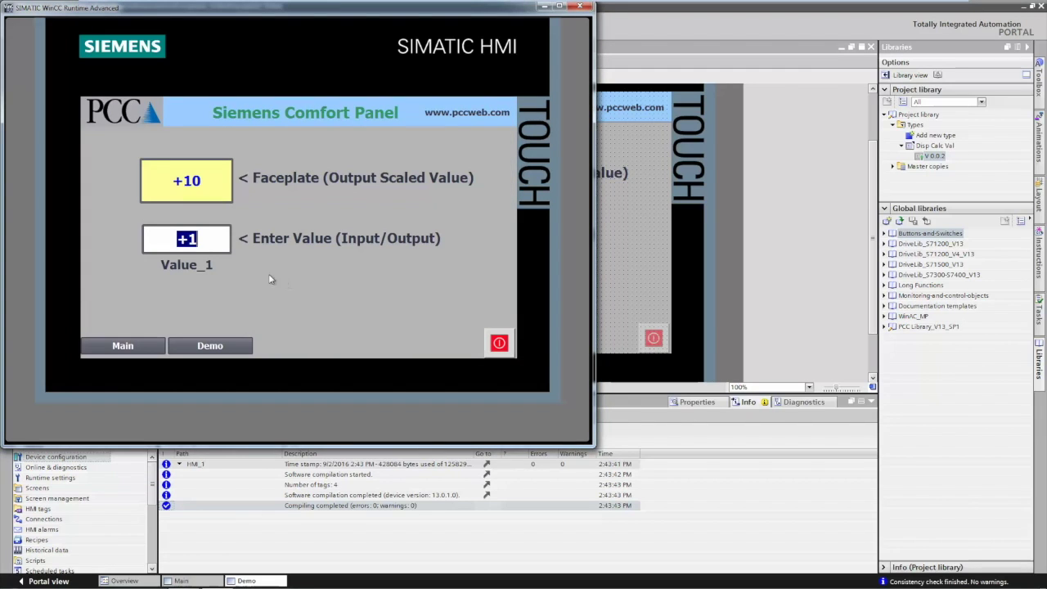